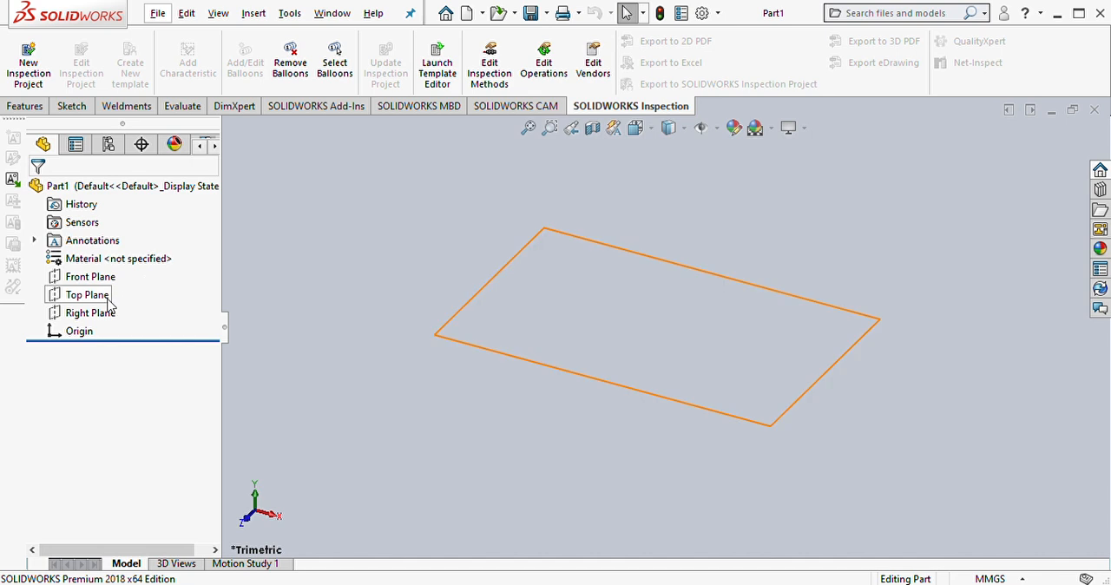
Step: Start a sketch on the Front Plane and draw a circle about 56 mm in diameter centred on the origin
click(90, 278)
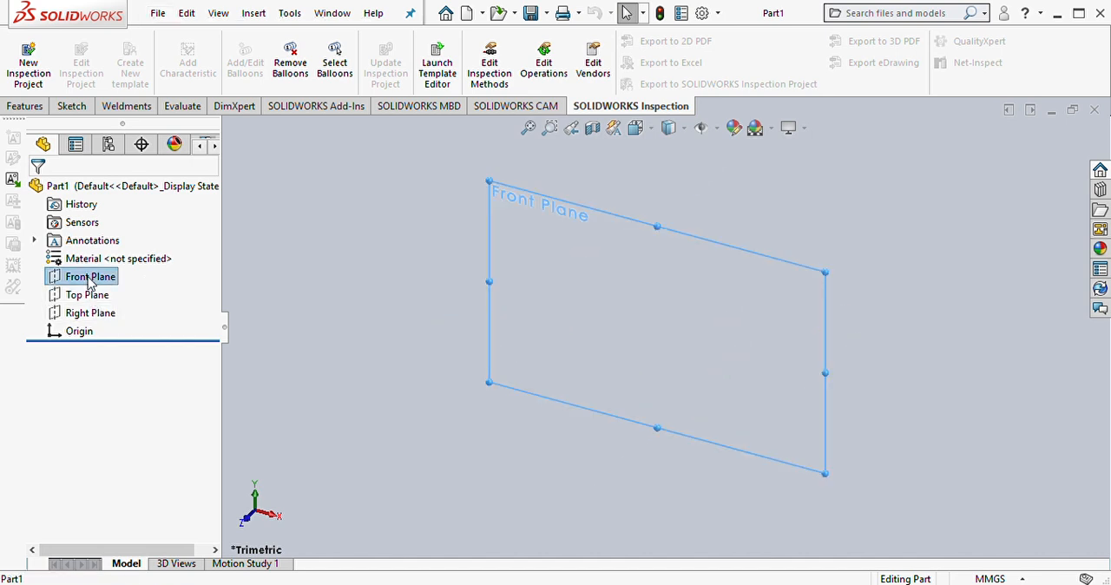
click(111, 266)
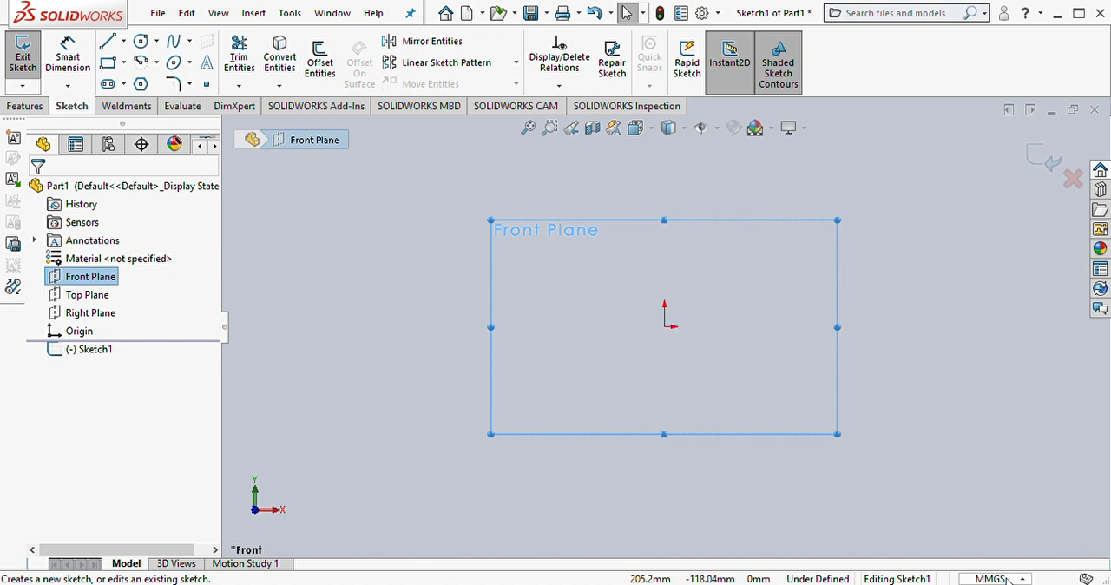
click(141, 41)
click(665, 327)
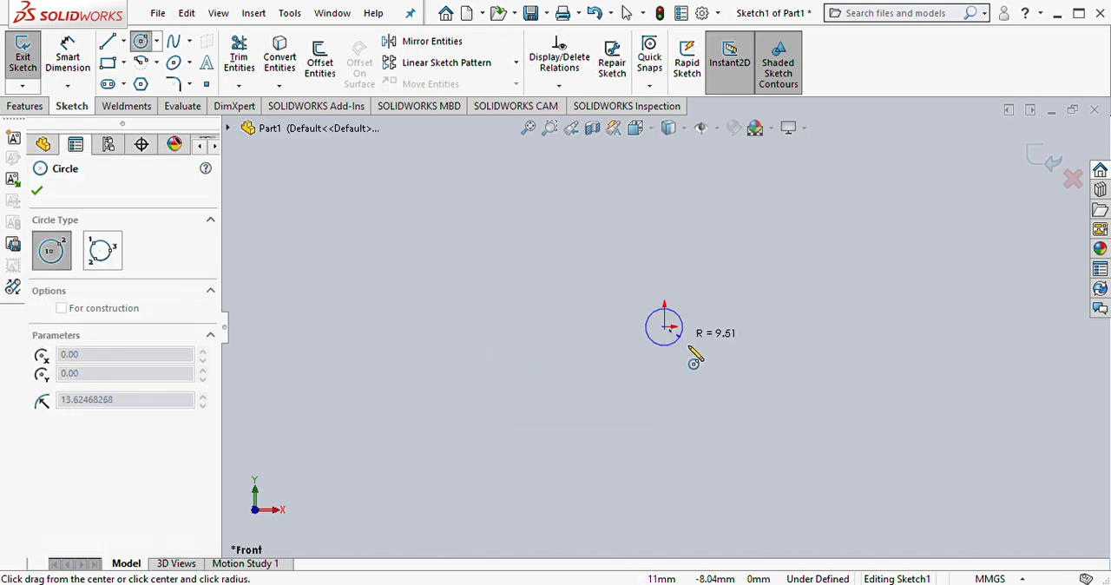
click(708, 361)
Step: Dimension the circle's diameter and set it to 20 mm
right_drag(730, 399, 752, 319)
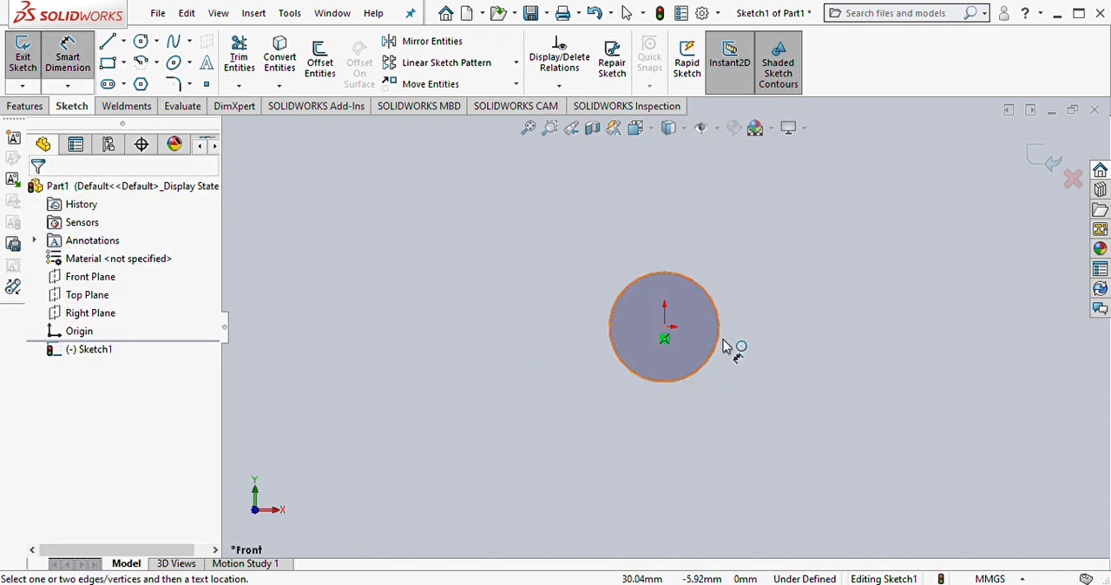
click(723, 344)
click(791, 323)
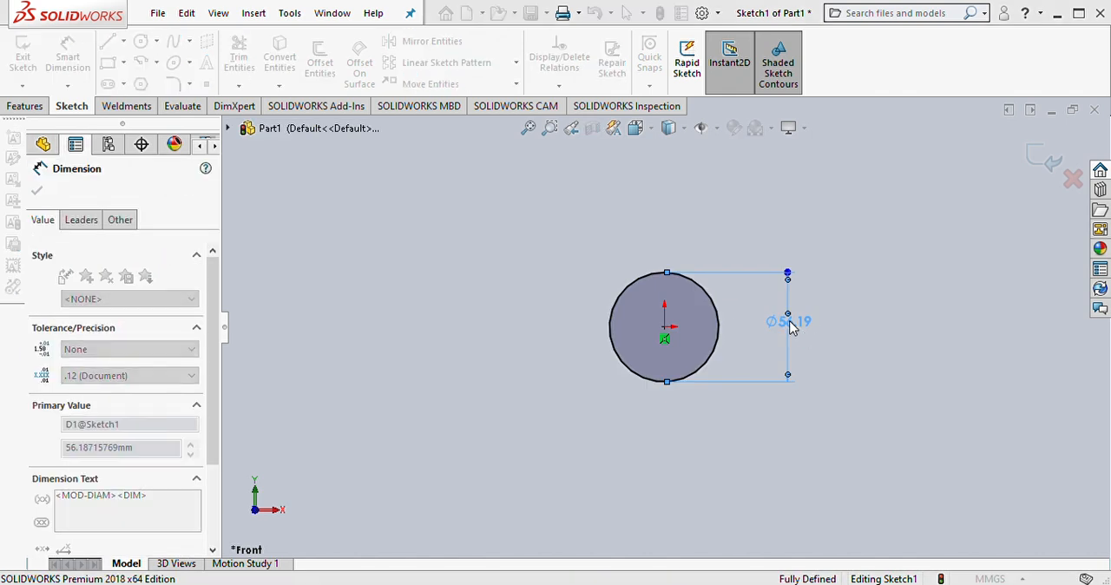
text(20)
key(Return)
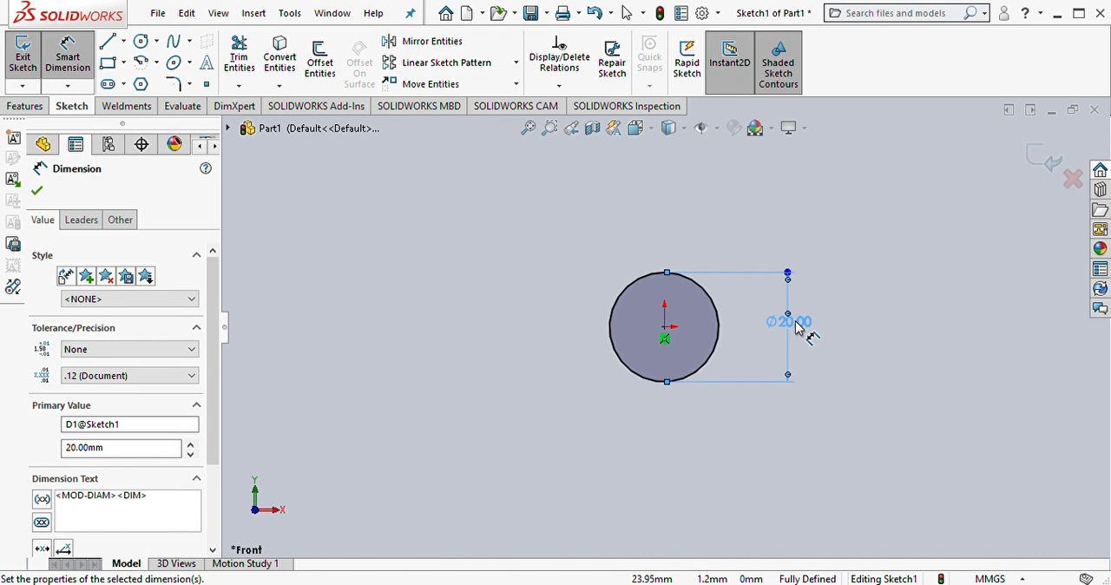
key(Escape)
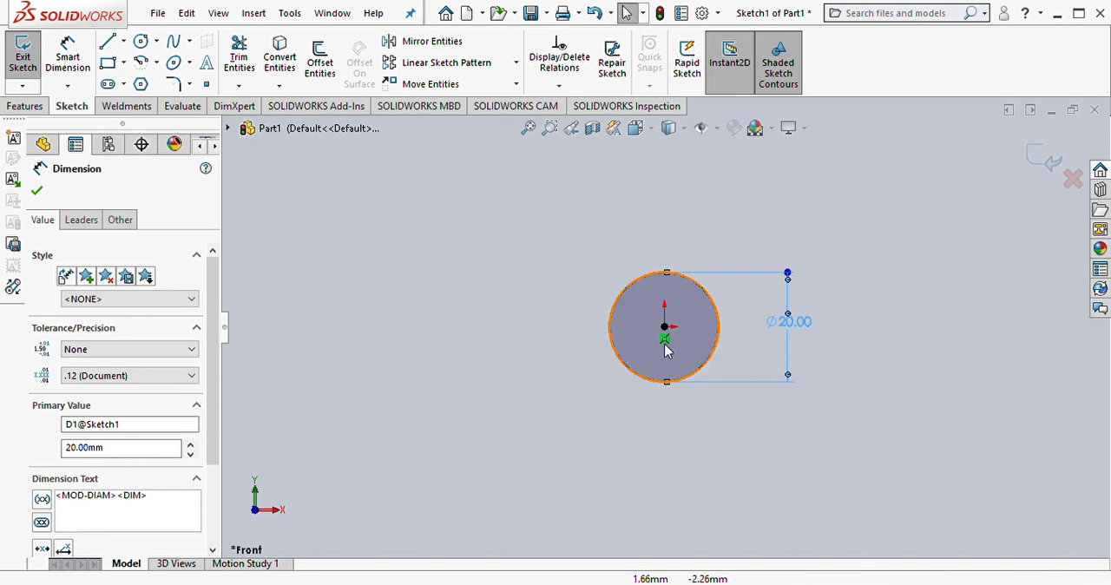
Step: Draw a second, larger circle about 42 mm in diameter around the first, centred on the origin
right_drag(476, 319, 476, 296)
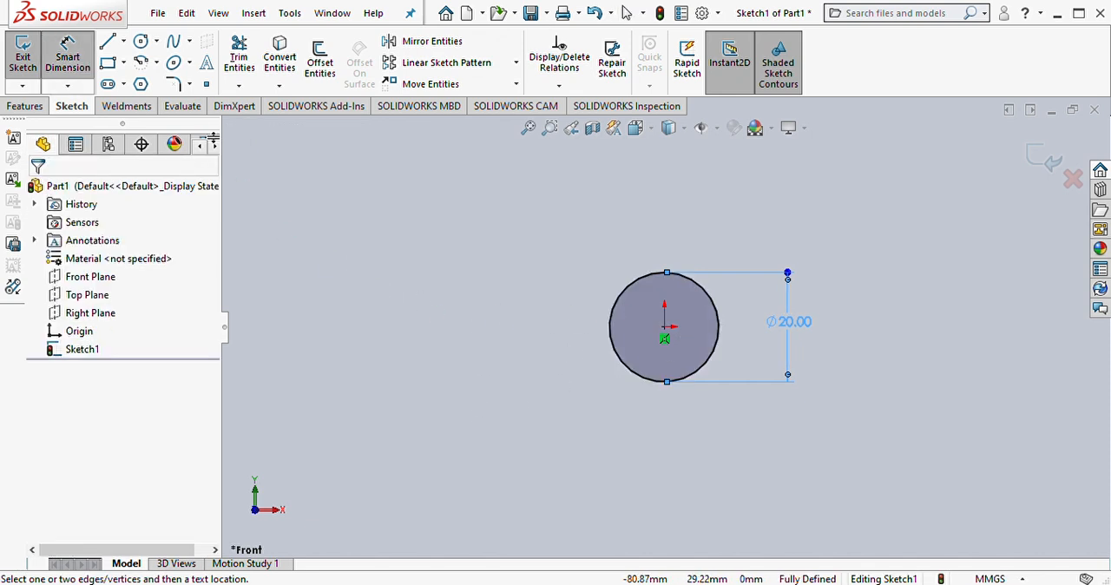
right_drag(426, 243, 556, 247)
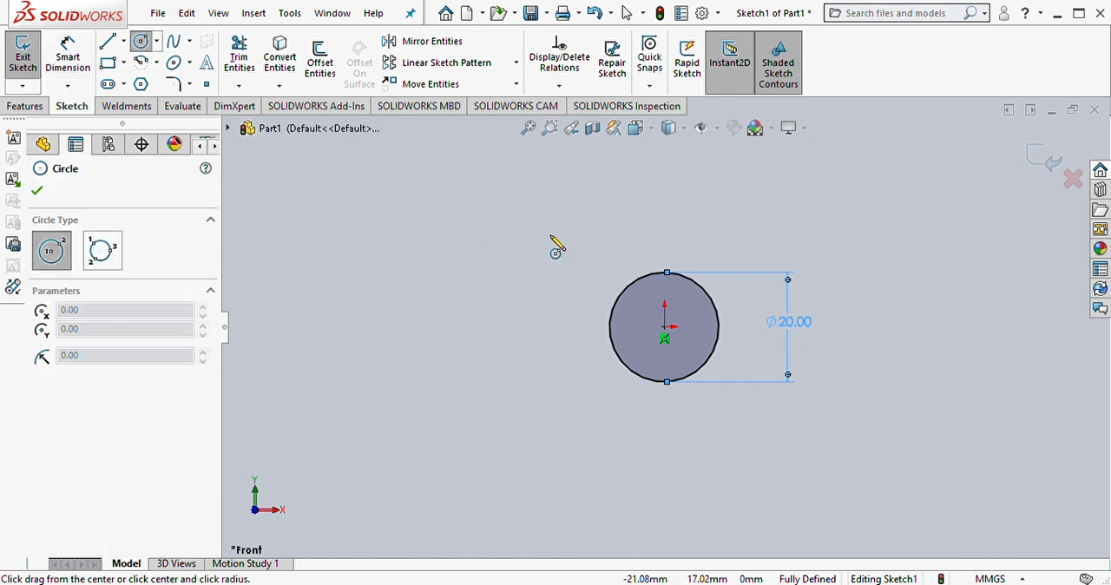
click(664, 327)
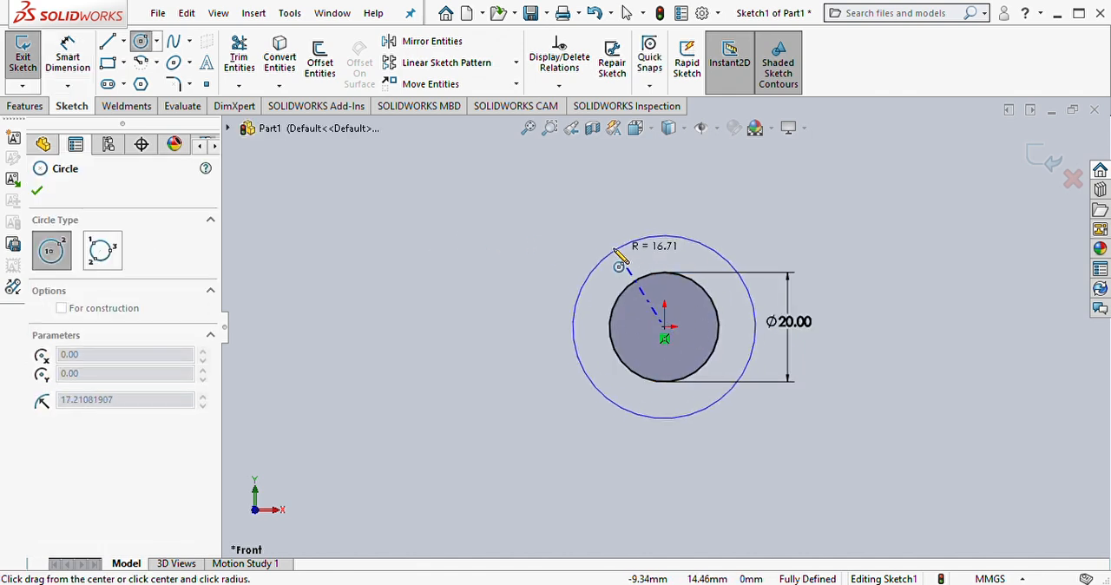
click(601, 249)
Step: Dimension the outer circle's diameter and set it to 75 mm
right_drag(486, 364, 469, 277)
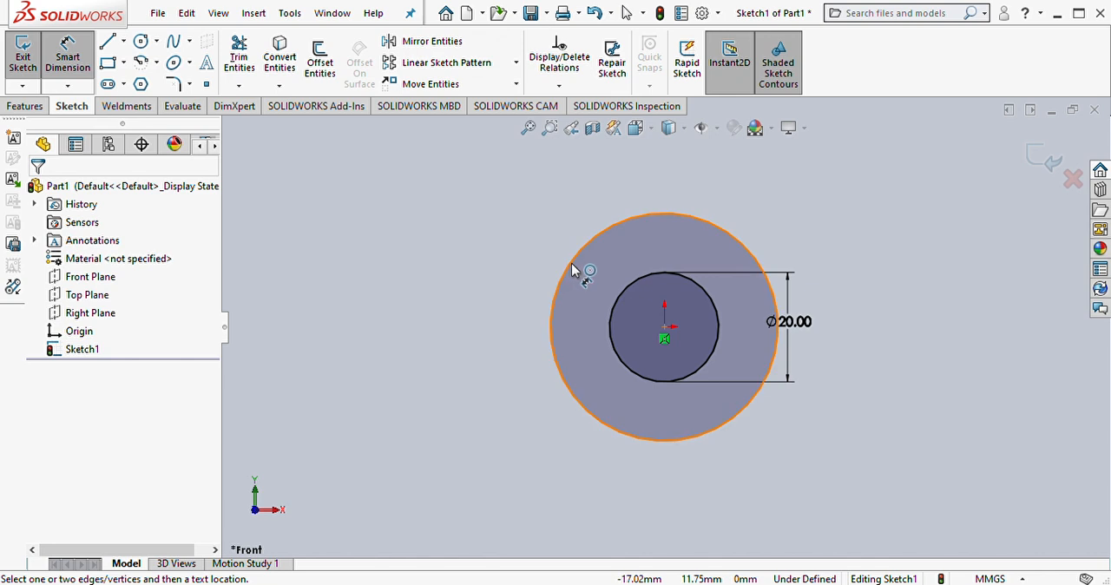
click(571, 263)
click(476, 323)
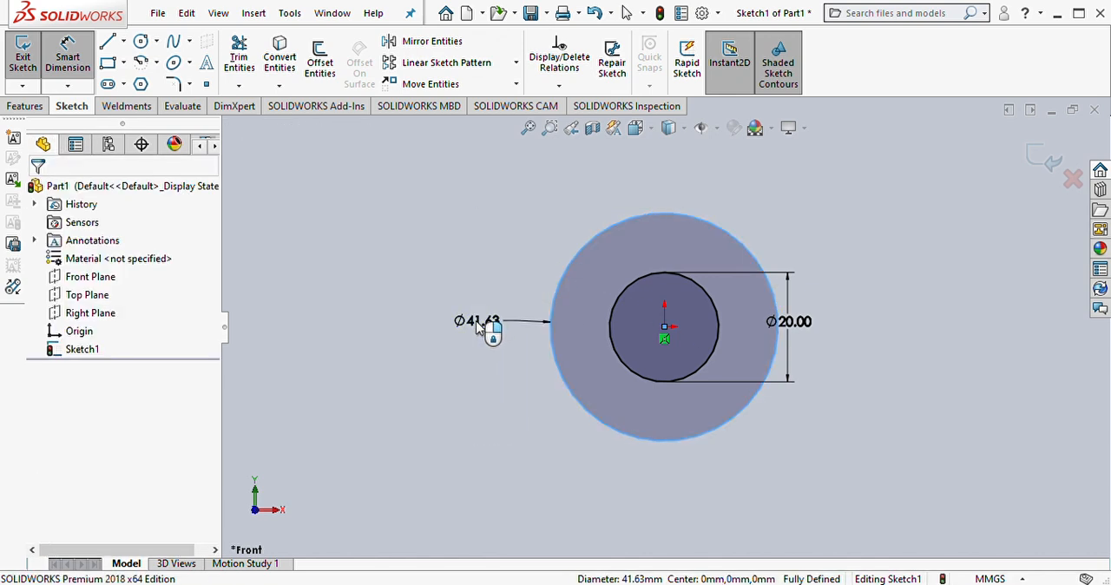
text(75)
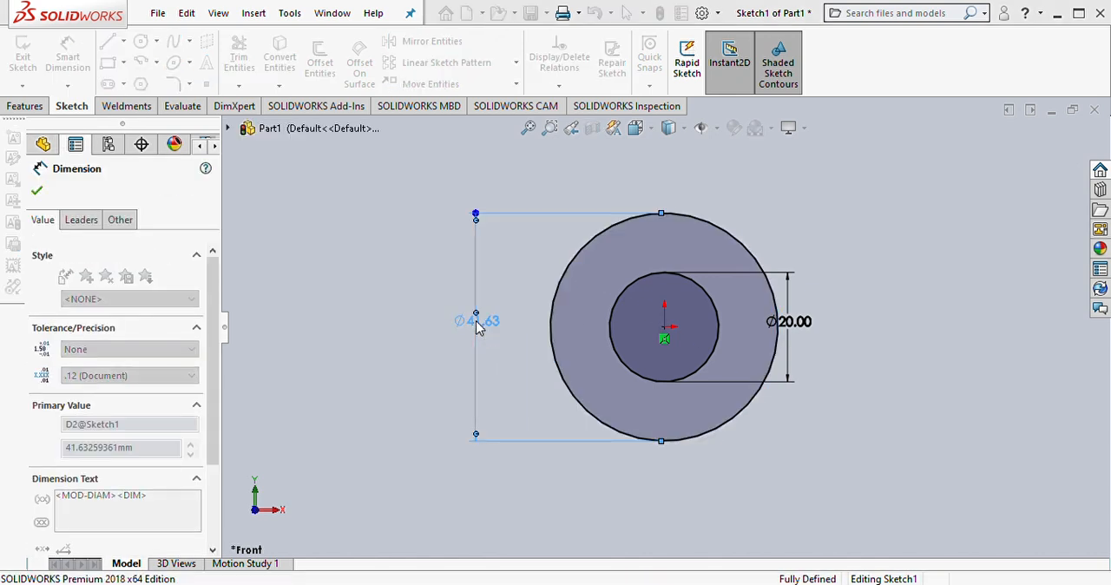
key(Return)
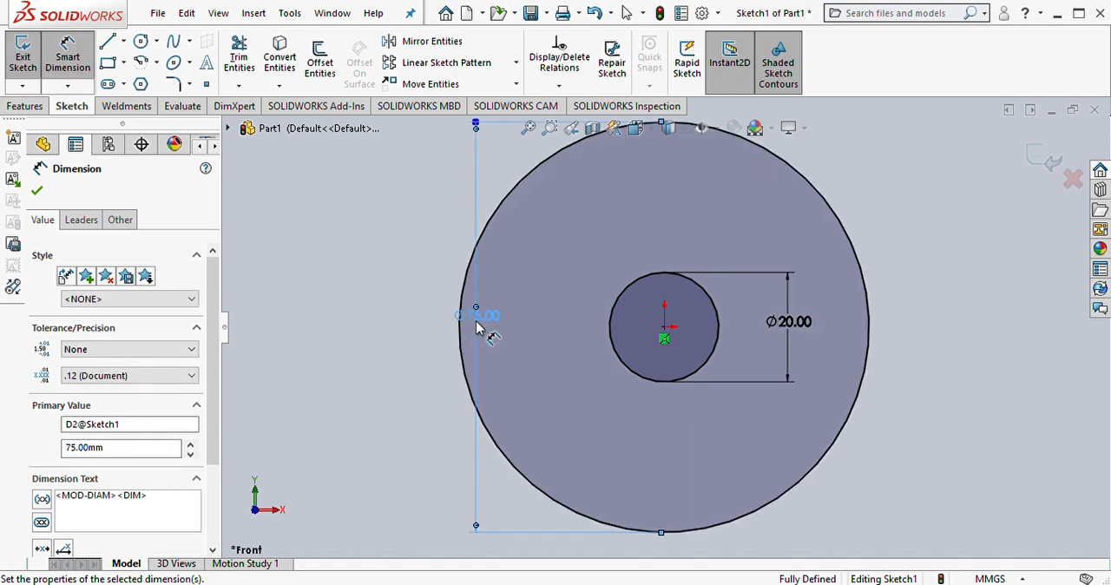
click(36, 190)
Step: Extrude the ring between the two circles as a blind boss 40 mm deep
click(25, 106)
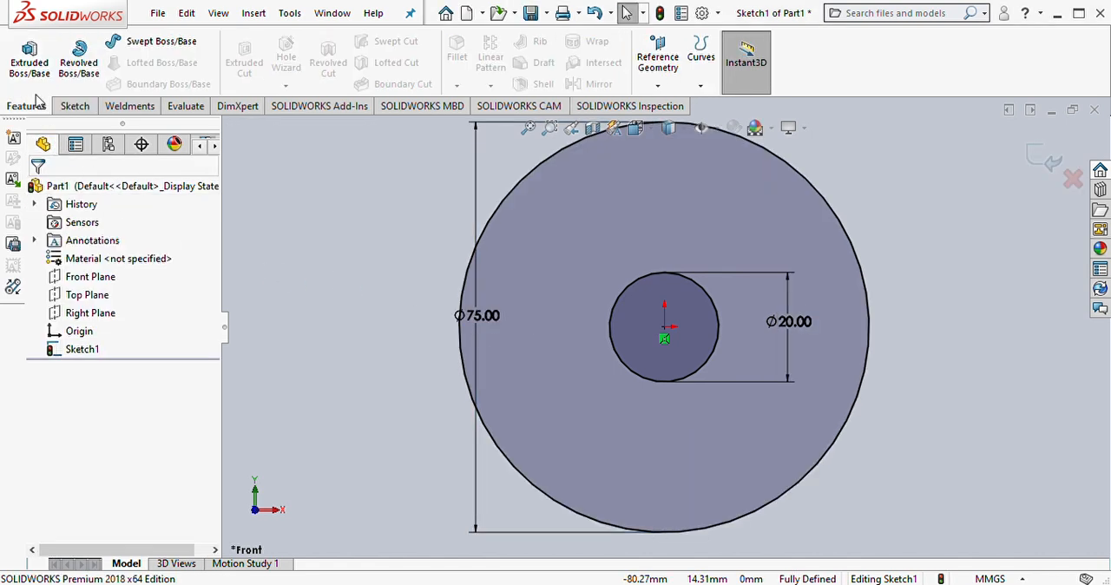
click(48, 69)
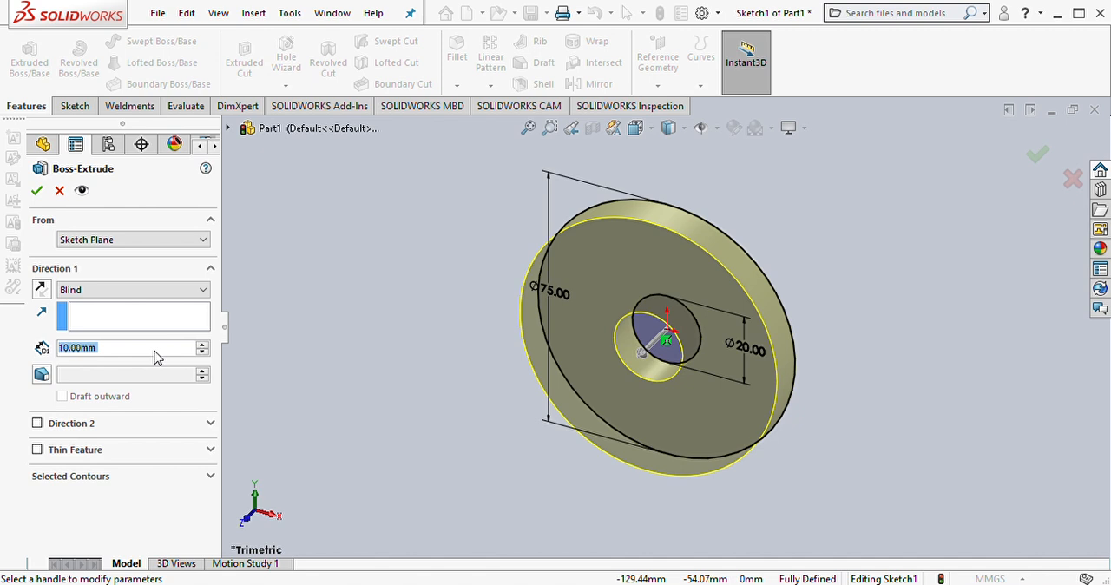
text(40)
key(Return)
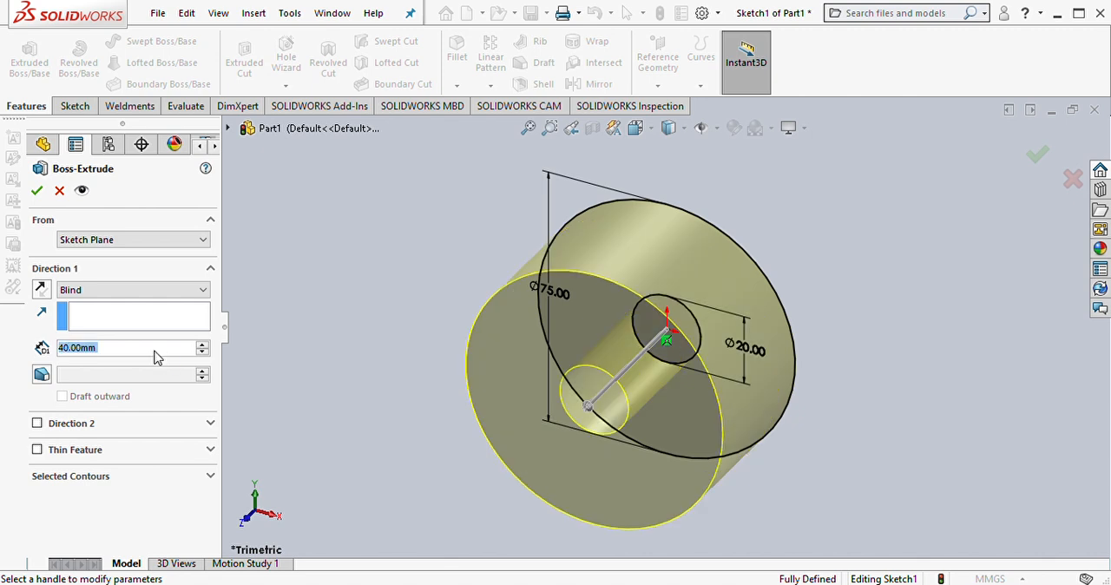
click(37, 191)
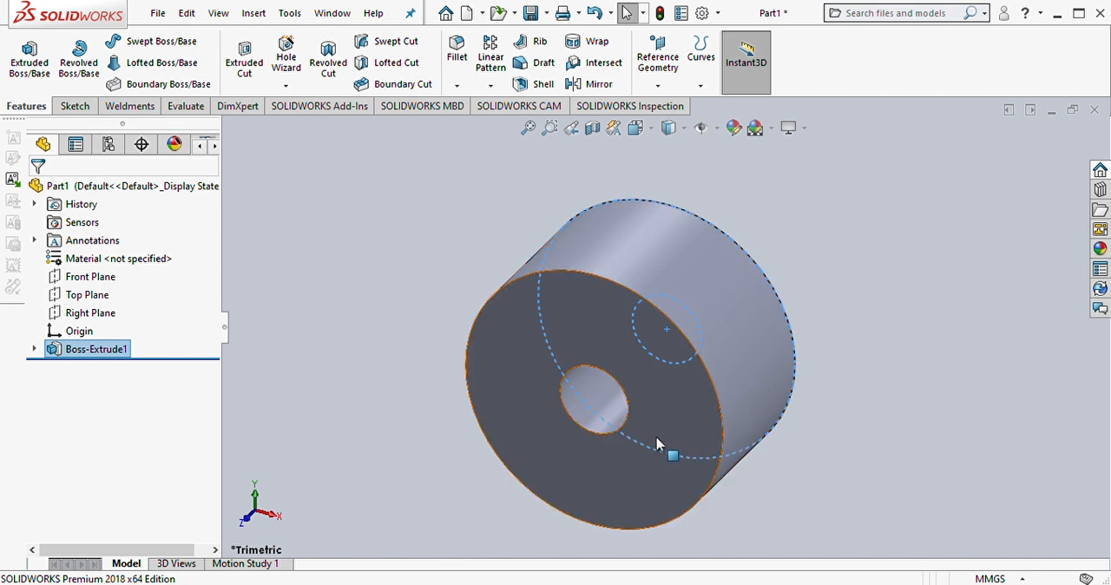
Step: Start a sketch on the cylinder's front face and draw a circle about 55 mm in diameter centred on the origin
click(675, 425)
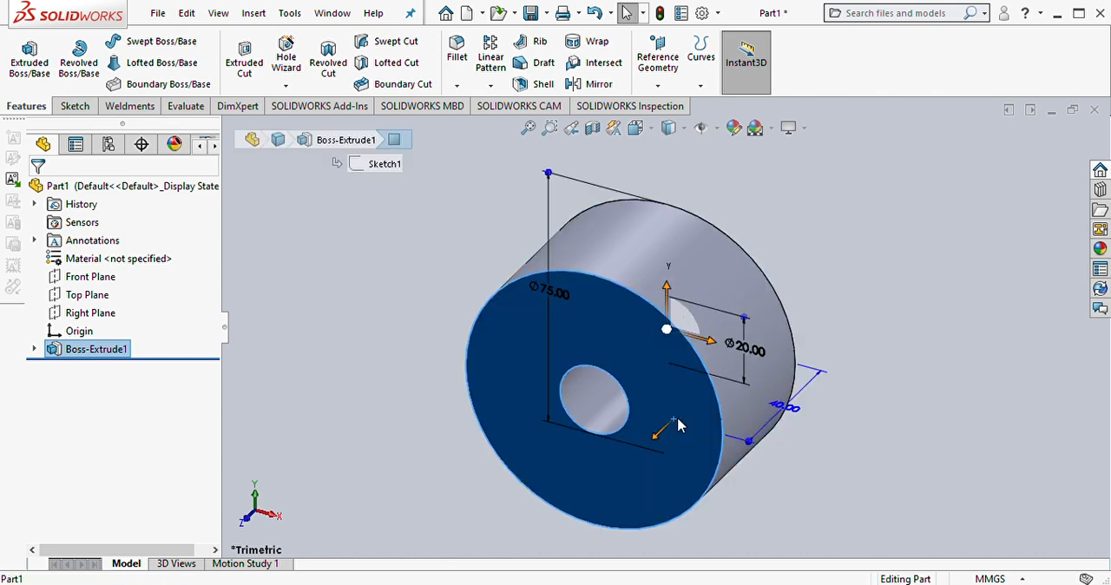
click(744, 374)
right_drag(282, 369, 353, 330)
click(593, 400)
click(617, 421)
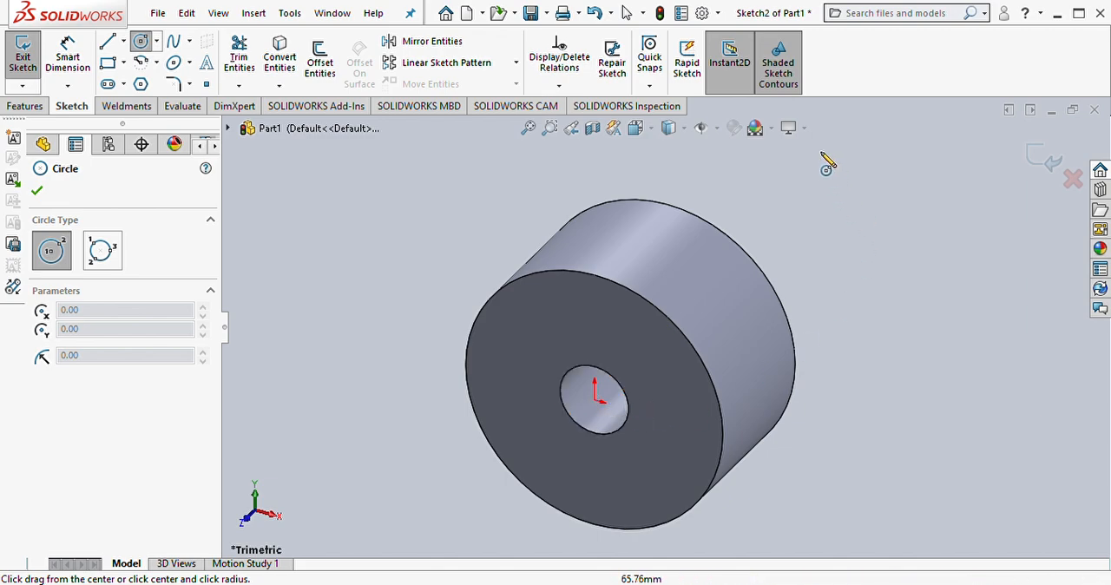
key(space)
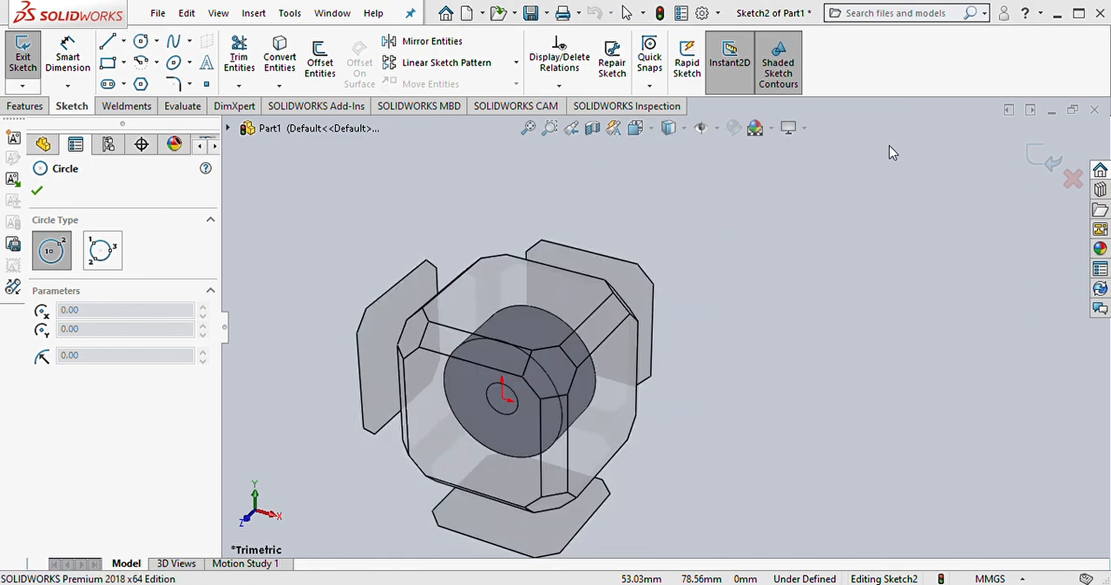
key(ctrl+8)
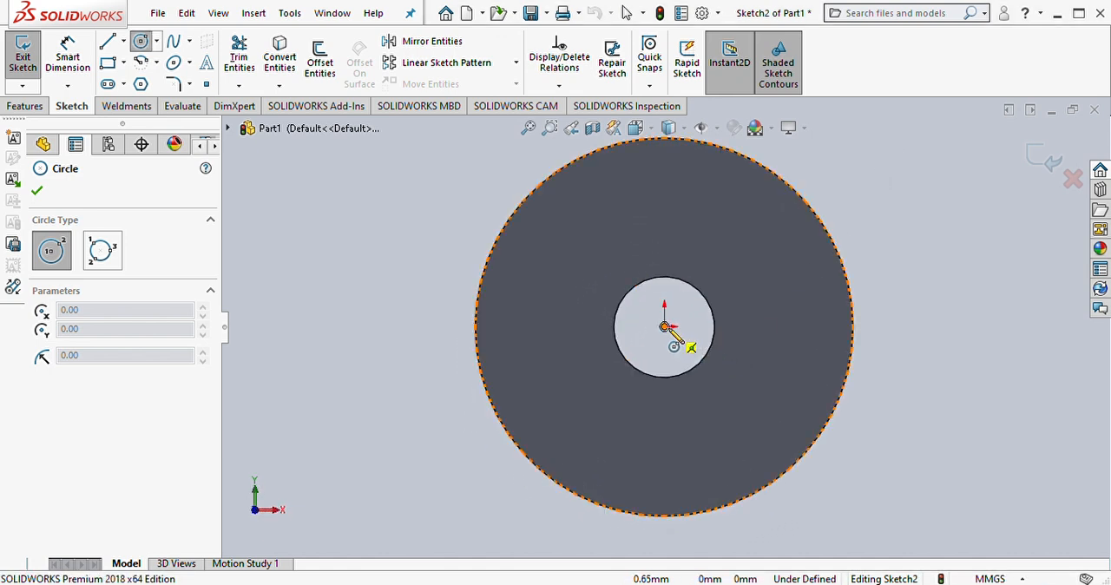
click(663, 327)
click(791, 384)
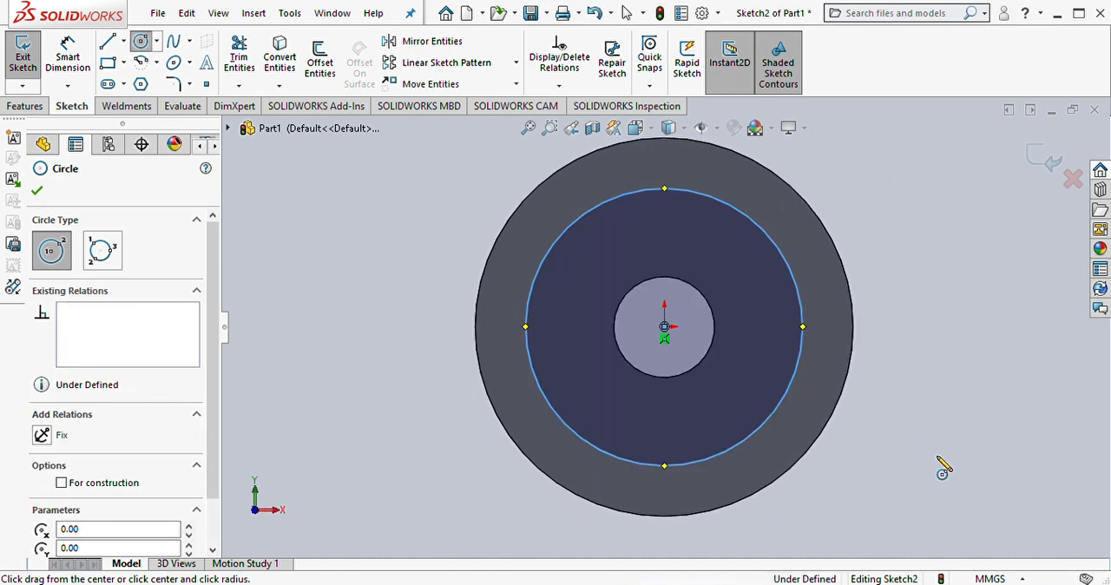
Step: Dimension the diameter of the circle on the front face and set it to 60 mm
right_drag(936, 459, 936, 330)
click(800, 358)
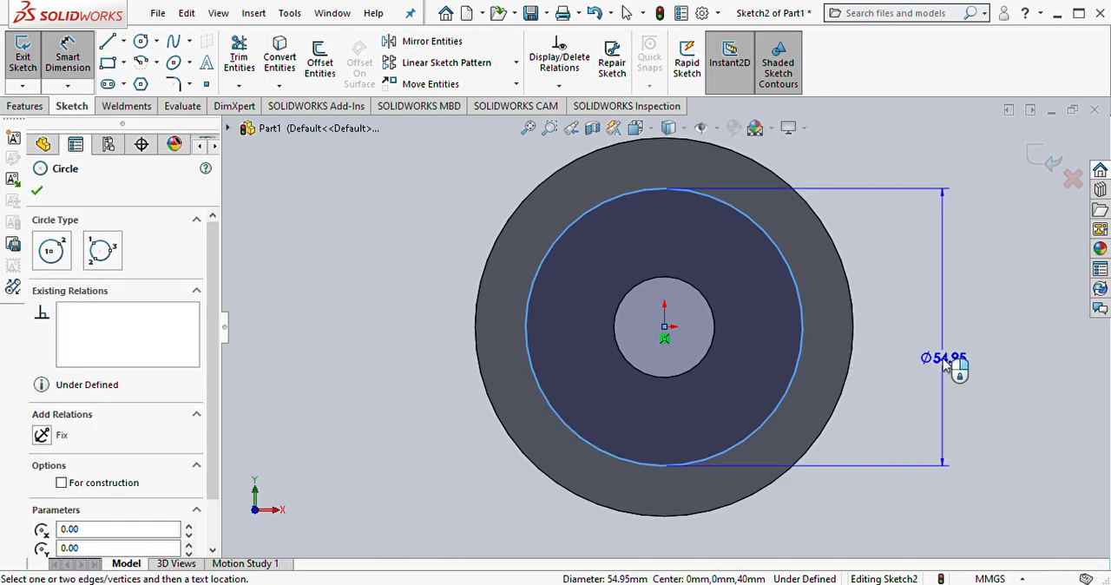
click(944, 363)
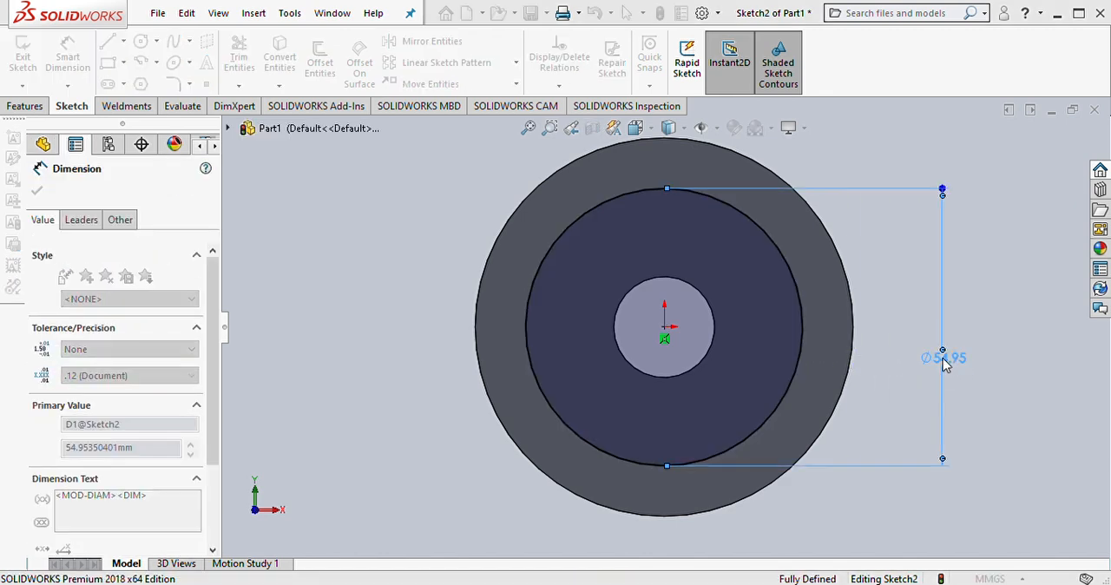
text(60)
key(Return)
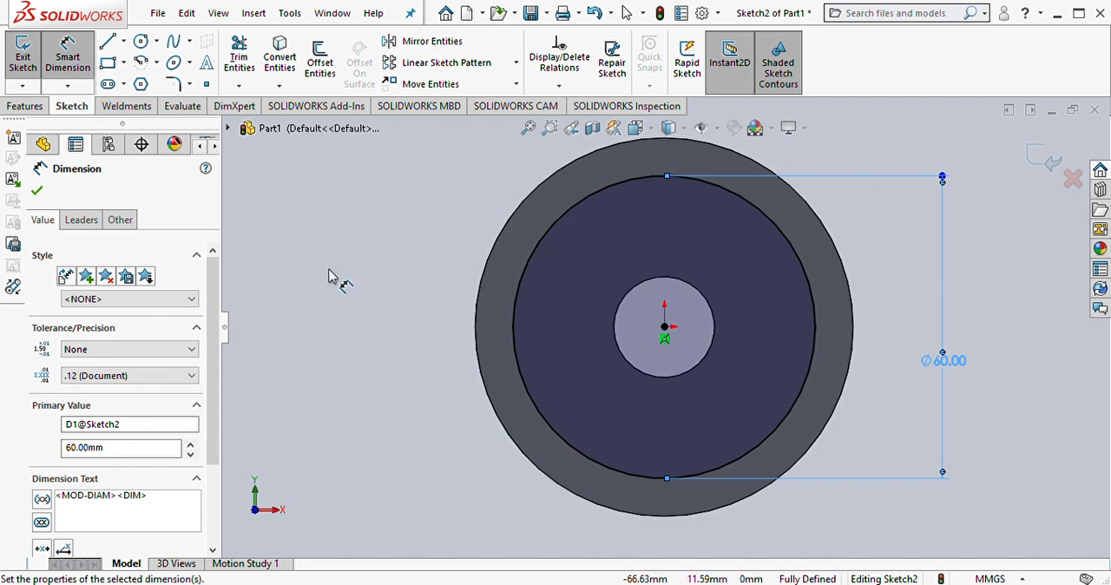
click(36, 190)
Step: Cut a blind recess 8 mm deep into the front face with Extruded Cut, using the 60 mm circle
click(26, 105)
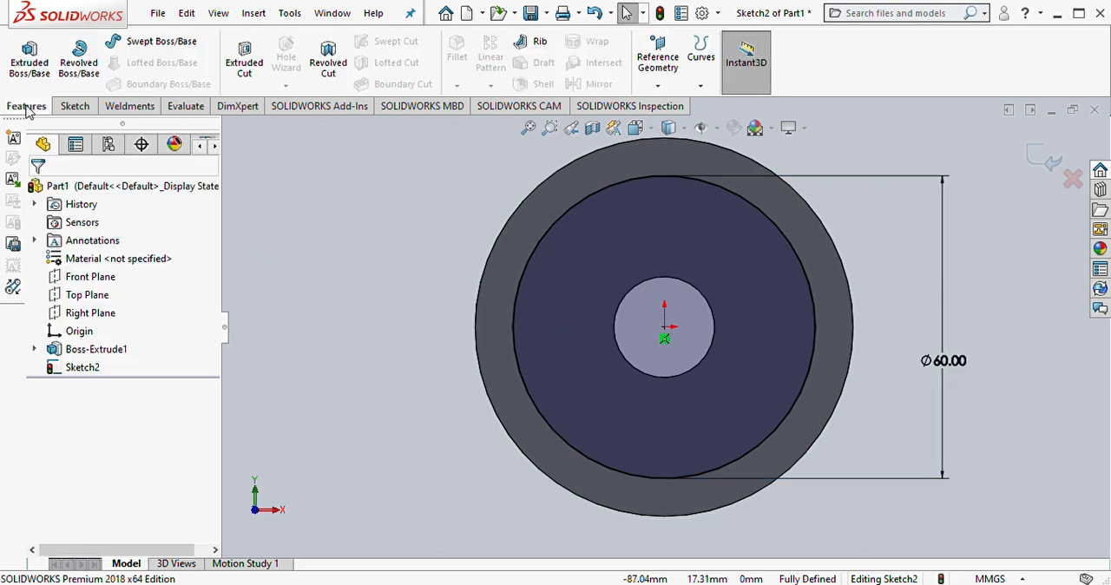
click(246, 61)
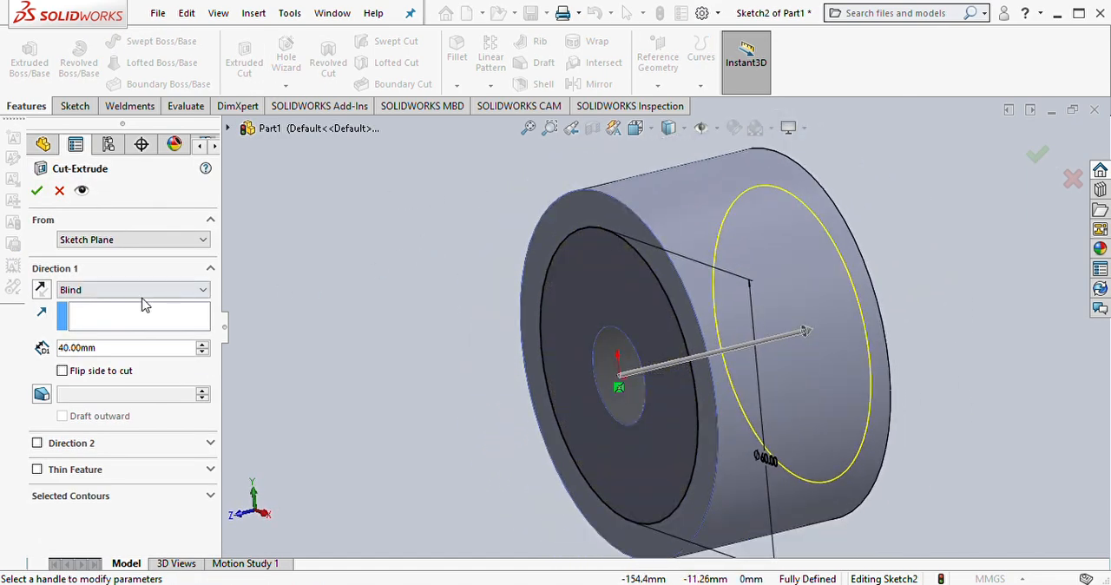
drag(127, 350, 64, 361)
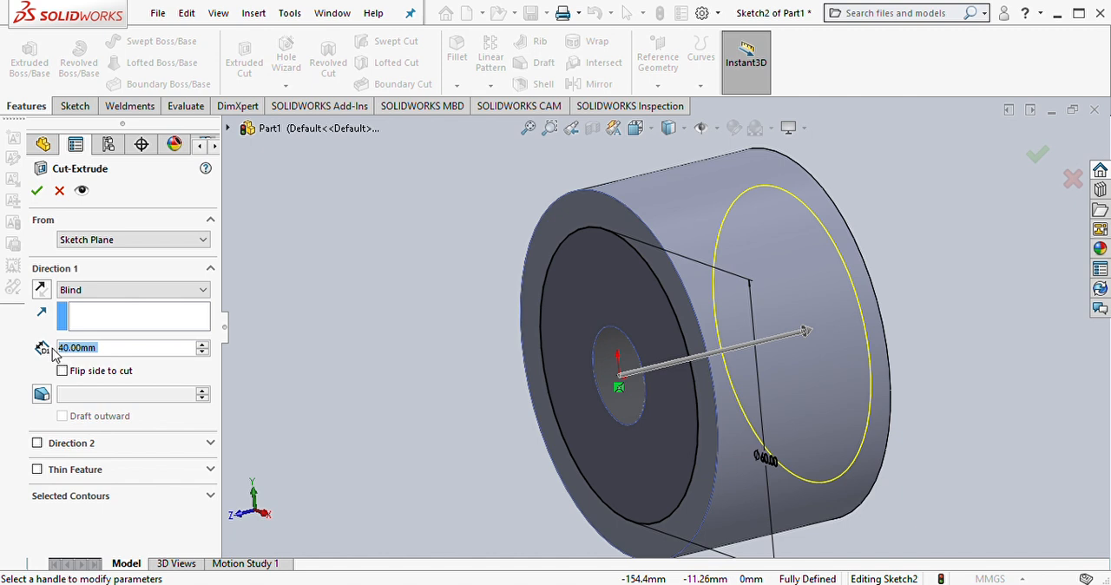
text(40-32)
key(Return)
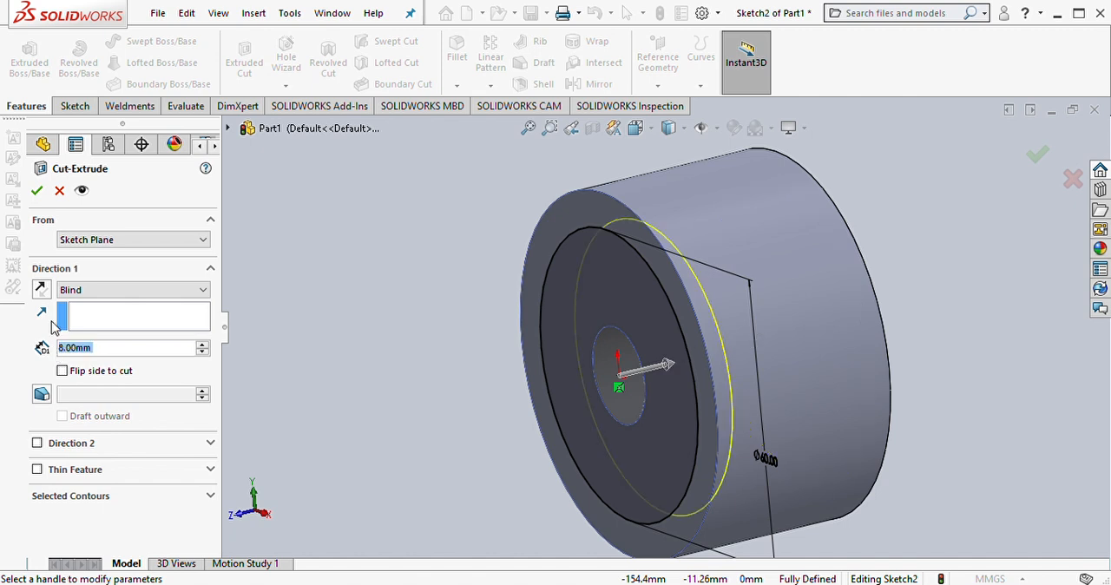
click(37, 190)
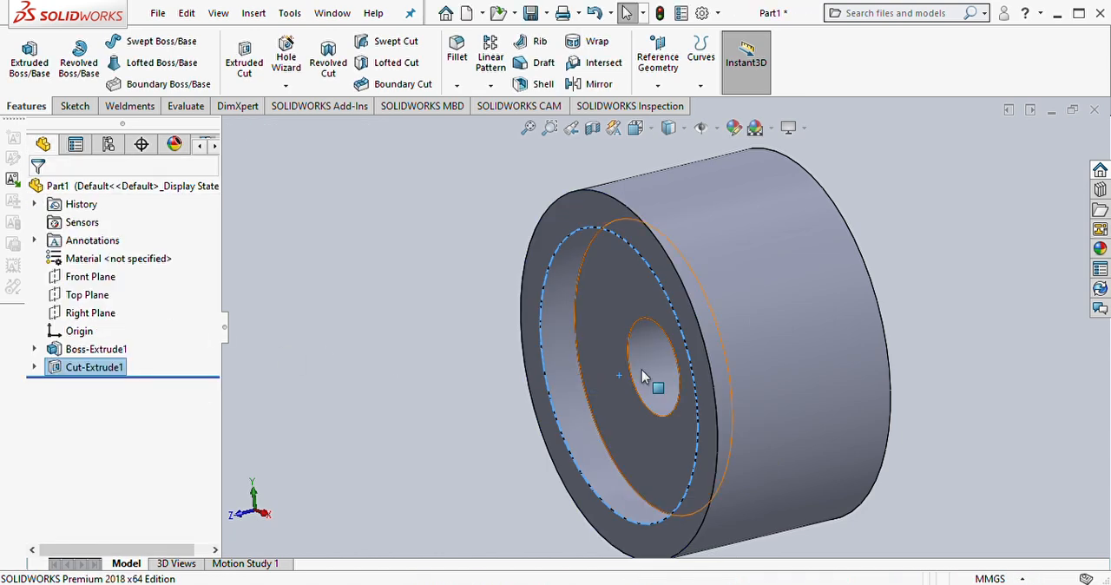
click(456, 379)
Step: Start a new sketch on the floor face of the circular recess
mouse_move(640, 384)
middle_down()
mouse_move(700, 361)
mouse_move(634, 382)
middle_up()
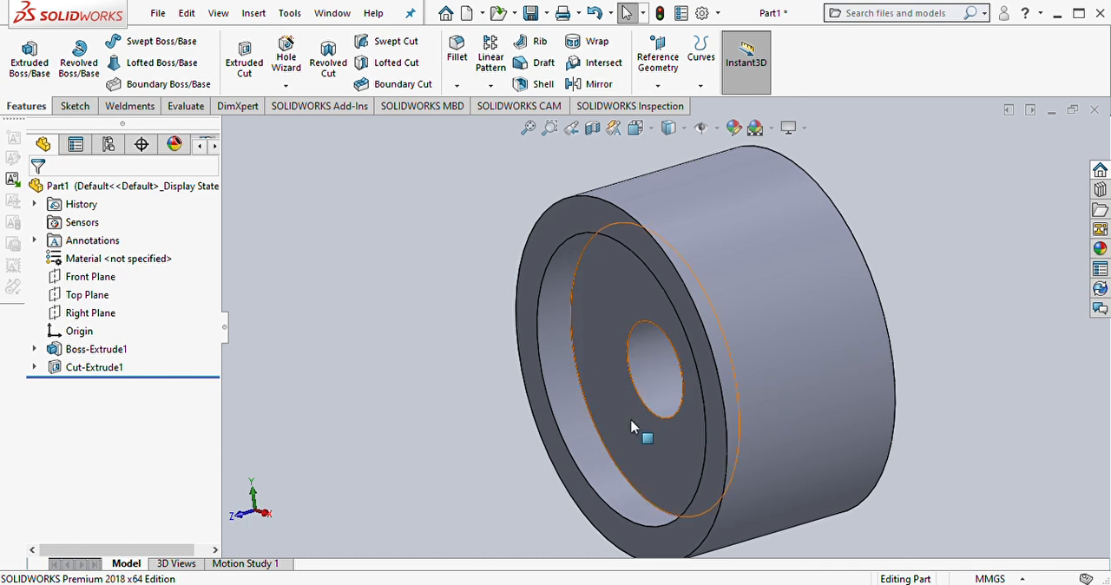
click(613, 296)
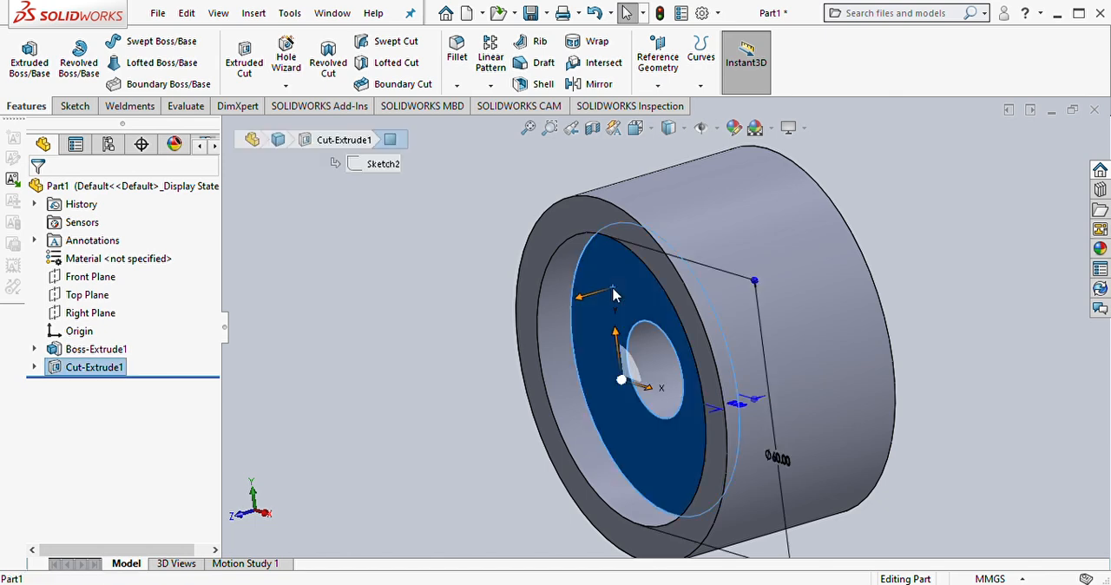
click(691, 246)
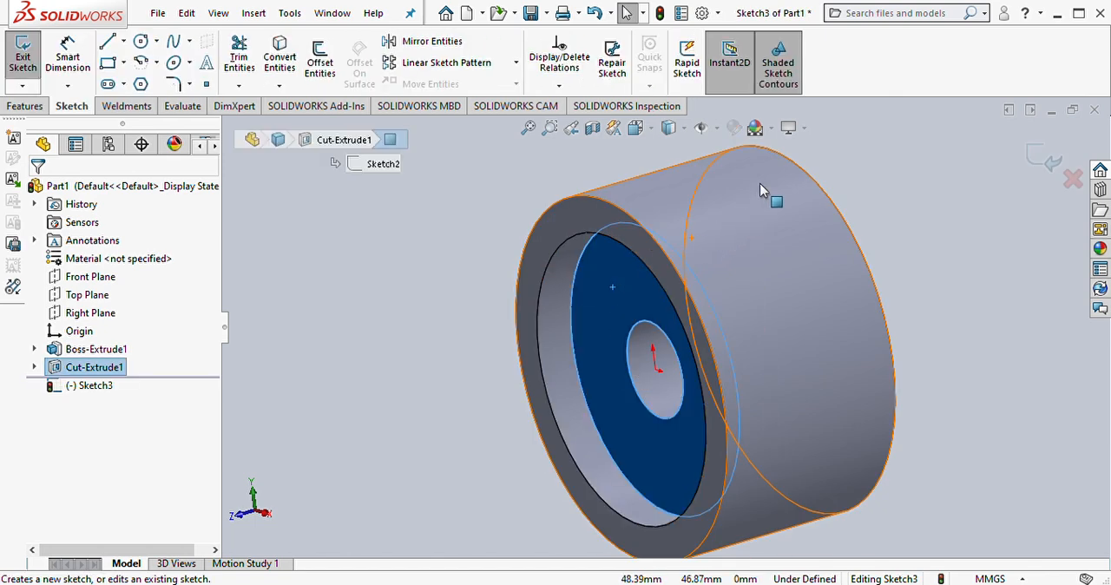
key(space)
key(ctrl+8)
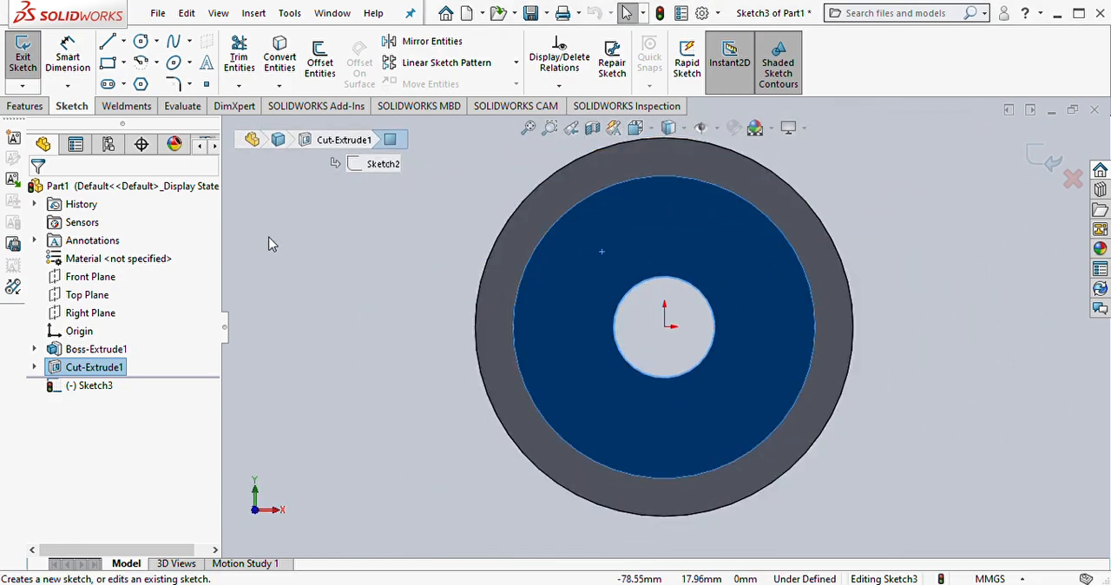
Step: Draw a circle about 51 mm in diameter on the recess floor, centred on the origin
key(c)
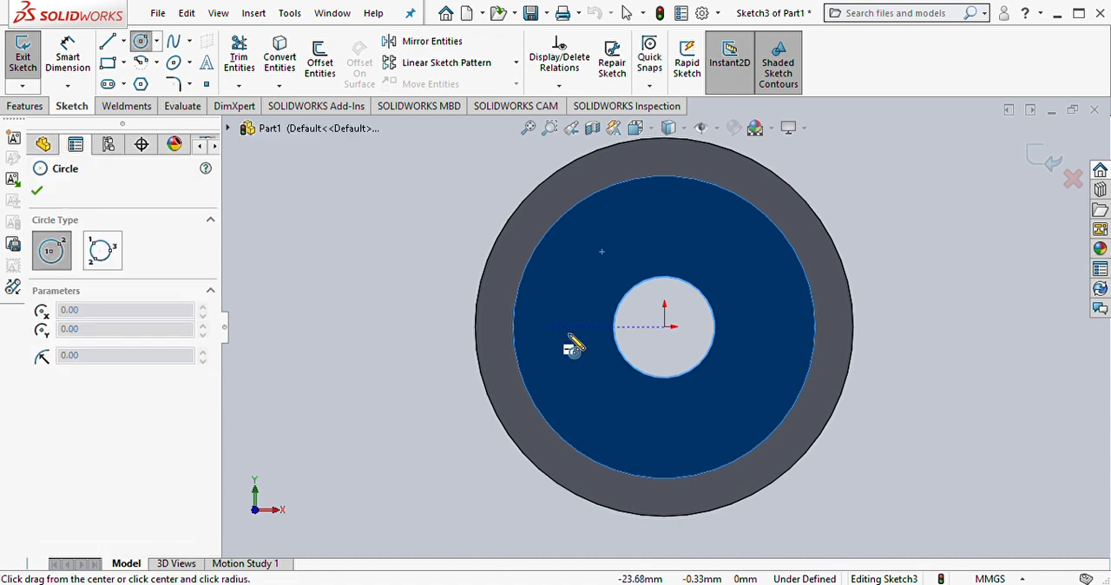
click(664, 326)
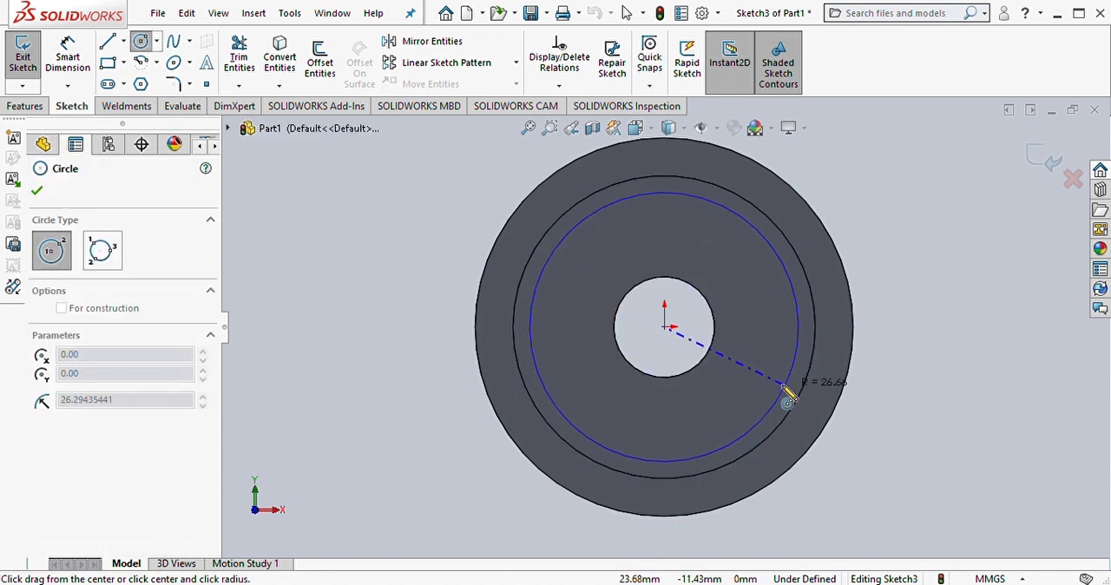
click(782, 380)
Step: Dimension the diameter of the new circle on the recess floor and set it to 50 mm
right_drag(957, 390, 945, 332)
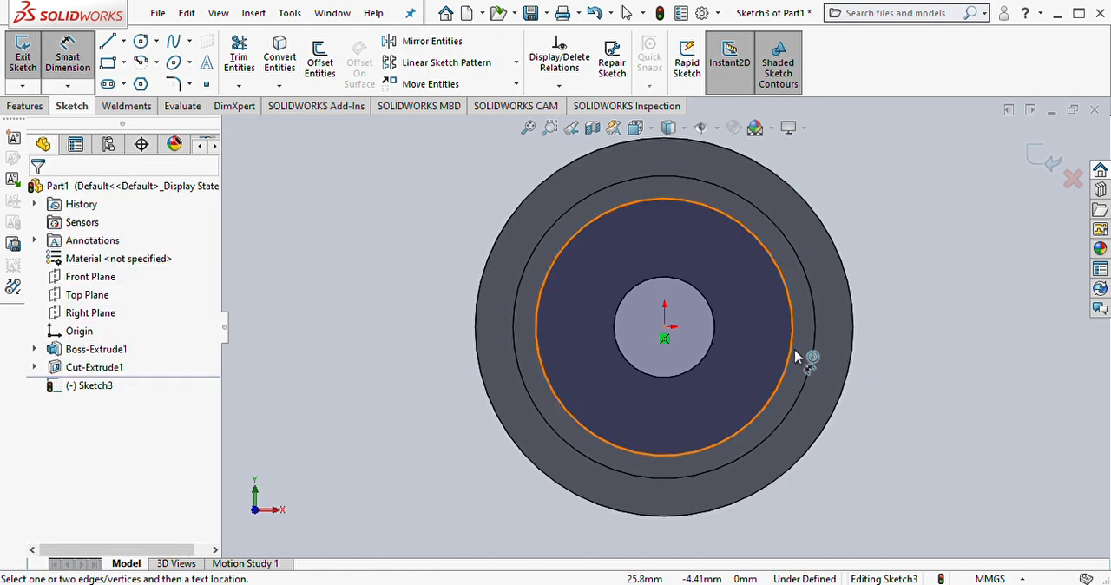
click(794, 351)
click(907, 329)
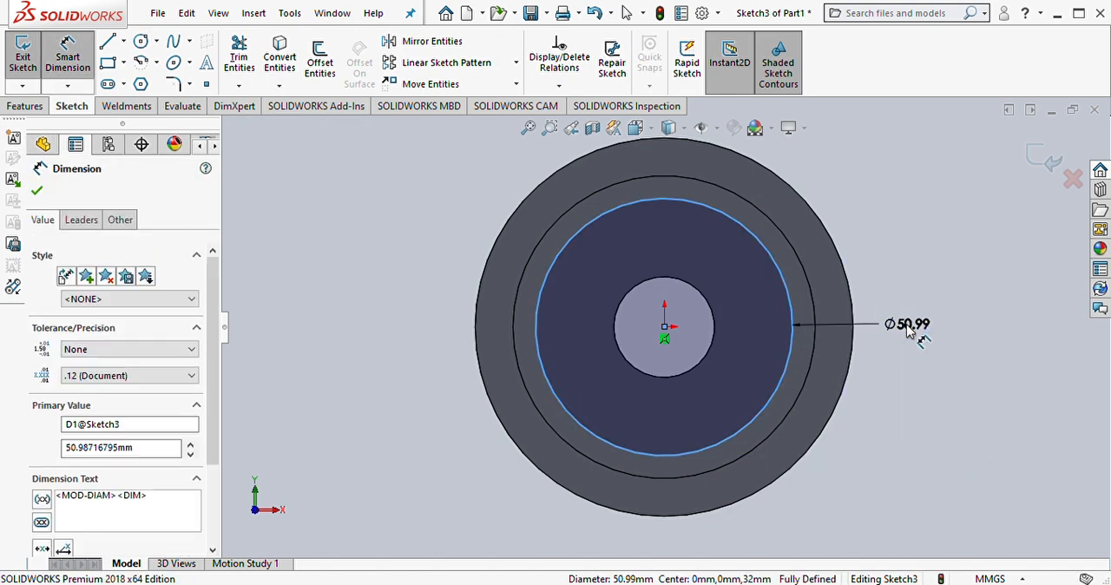
text(50)
key(Return)
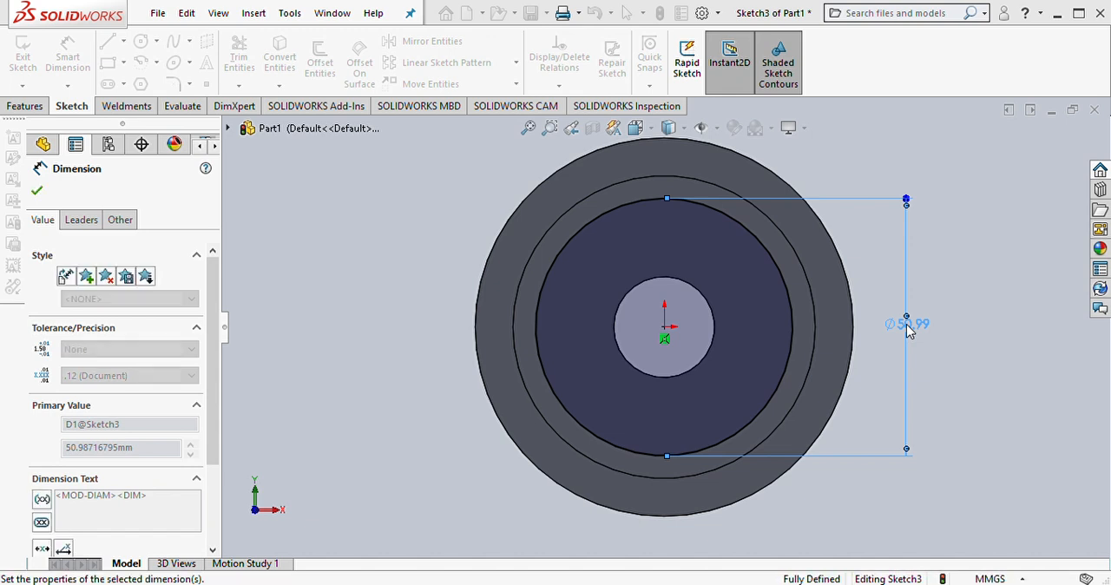
click(1004, 371)
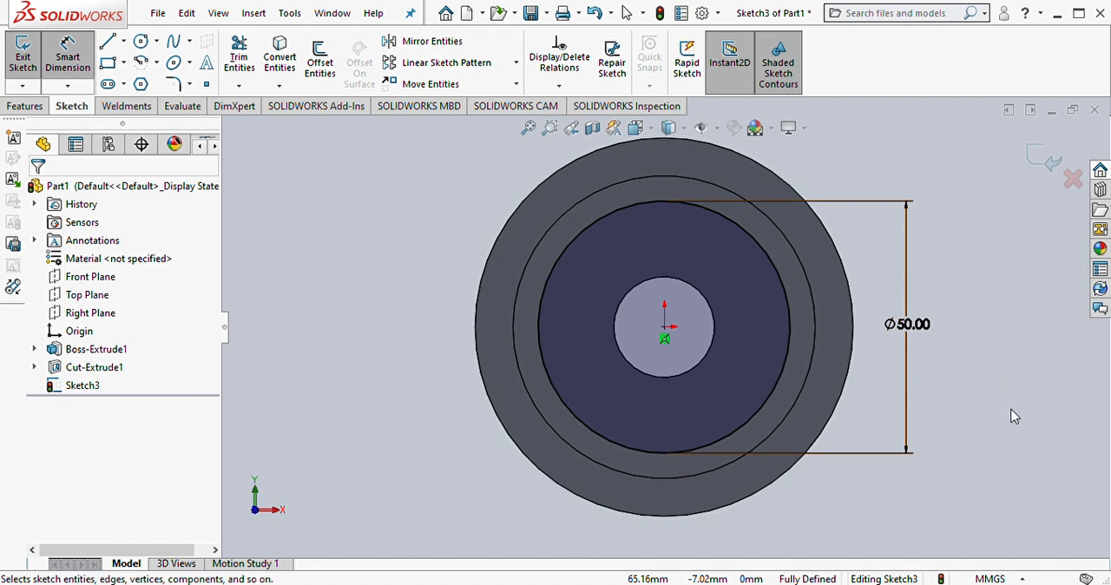
key(Escape)
Step: Convert the 50 mm circle to construction geometry
click(787, 359)
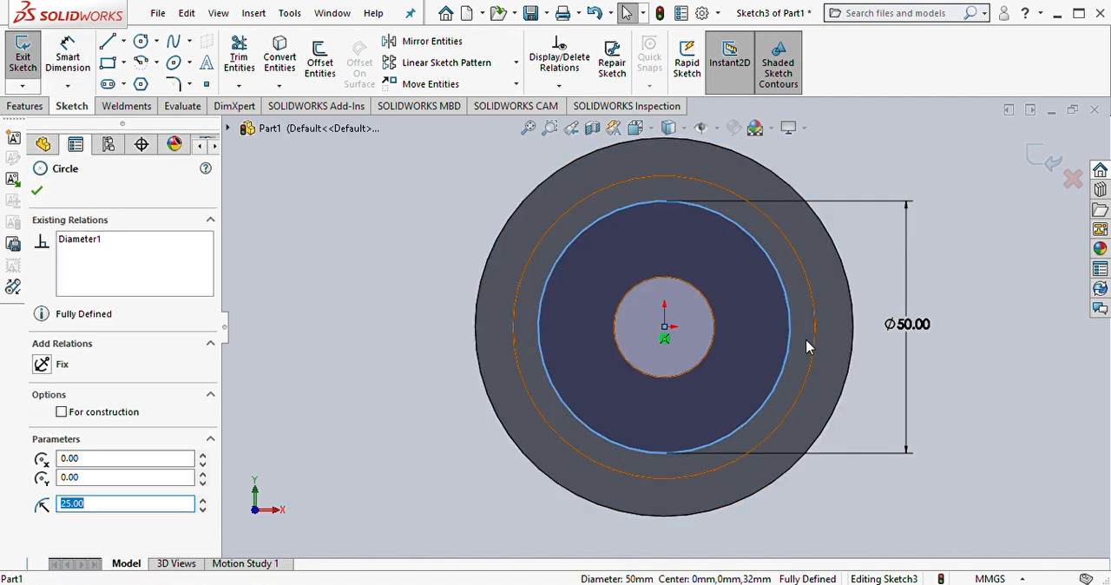
click(780, 312)
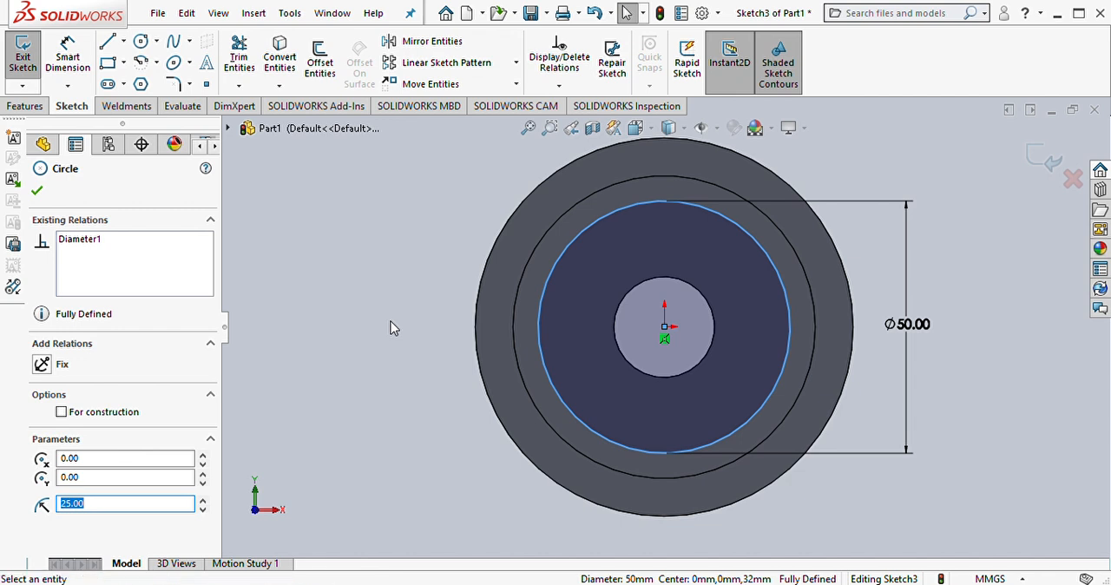
click(390, 321)
Step: Draw a circle about 7.6 mm in diameter centred on the upper quadrant point of the construction circle
right_drag(304, 209, 353, 217)
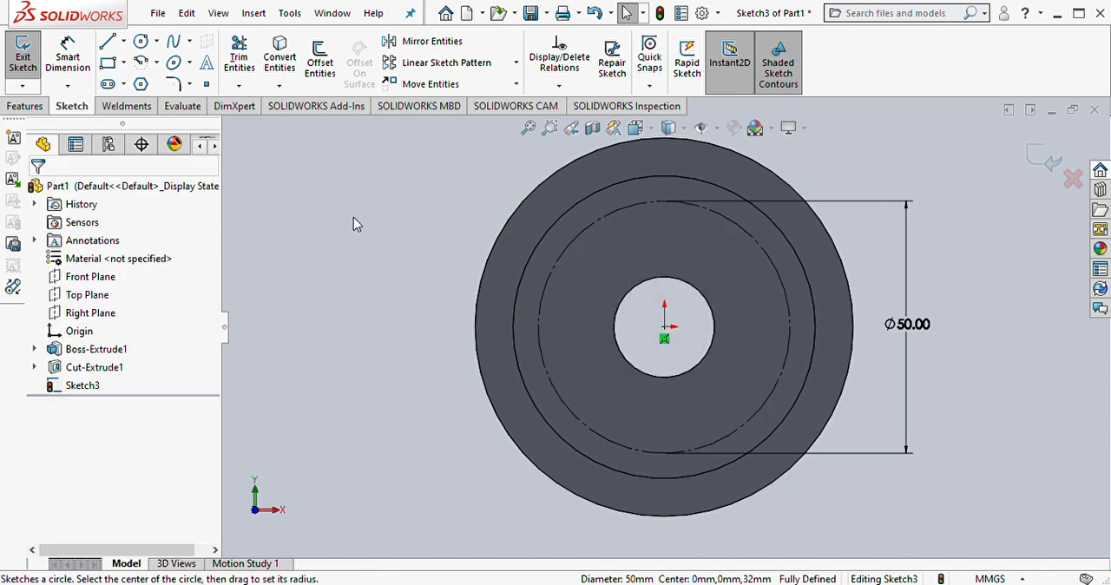
click(664, 201)
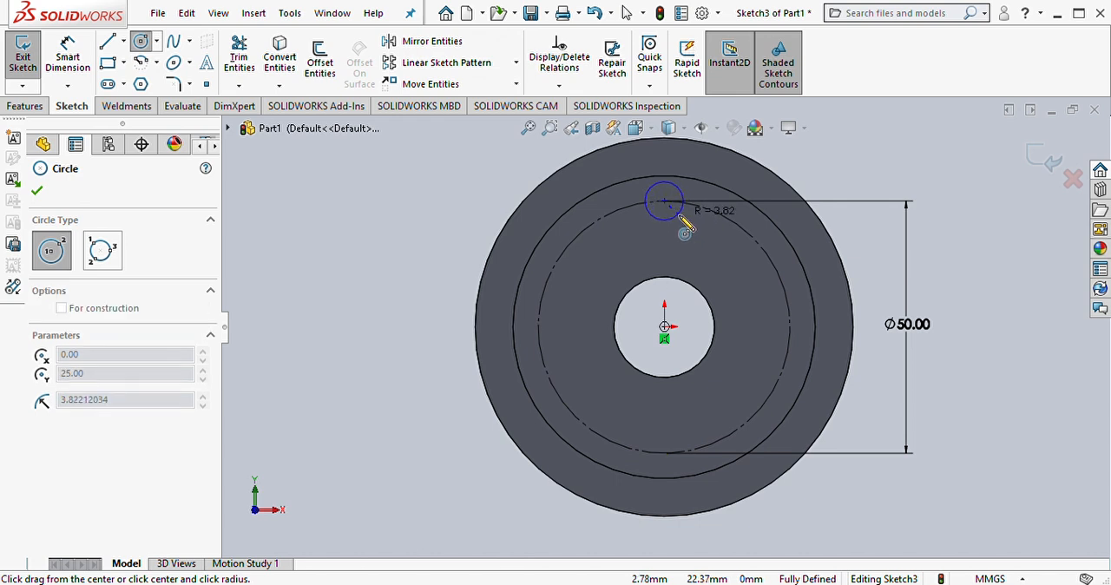
click(684, 227)
Step: Dimension the diameter of the small circle on the construction circle and set it to 6 mm
right_drag(360, 315, 354, 248)
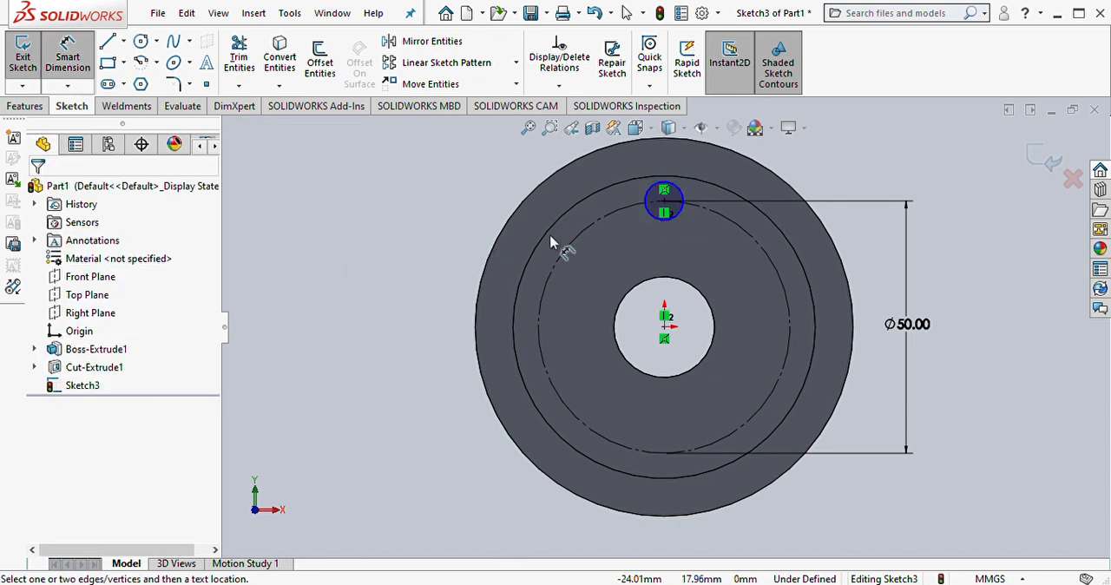
click(663, 189)
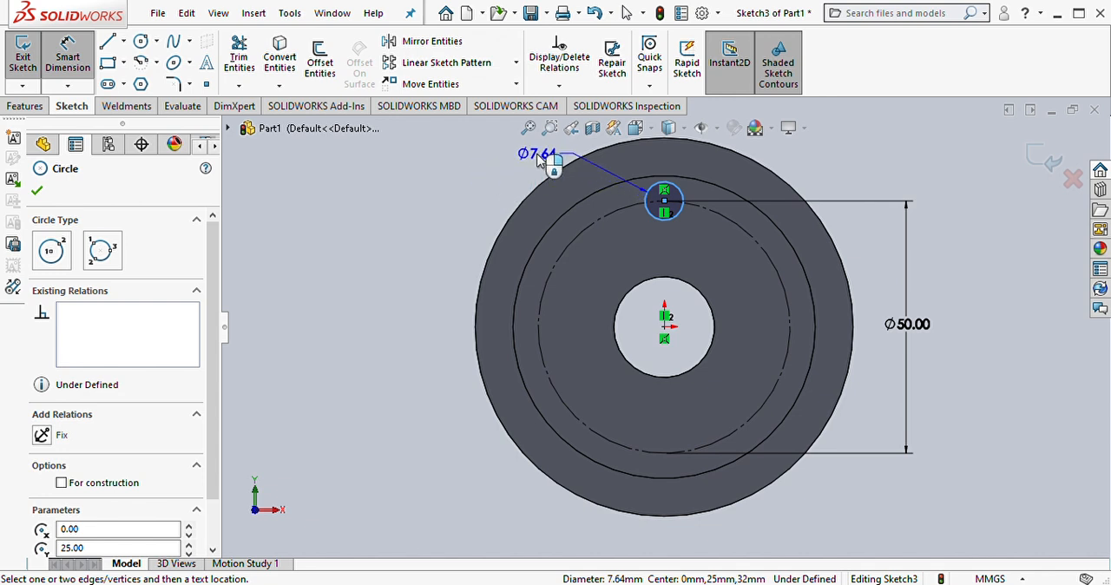
click(610, 170)
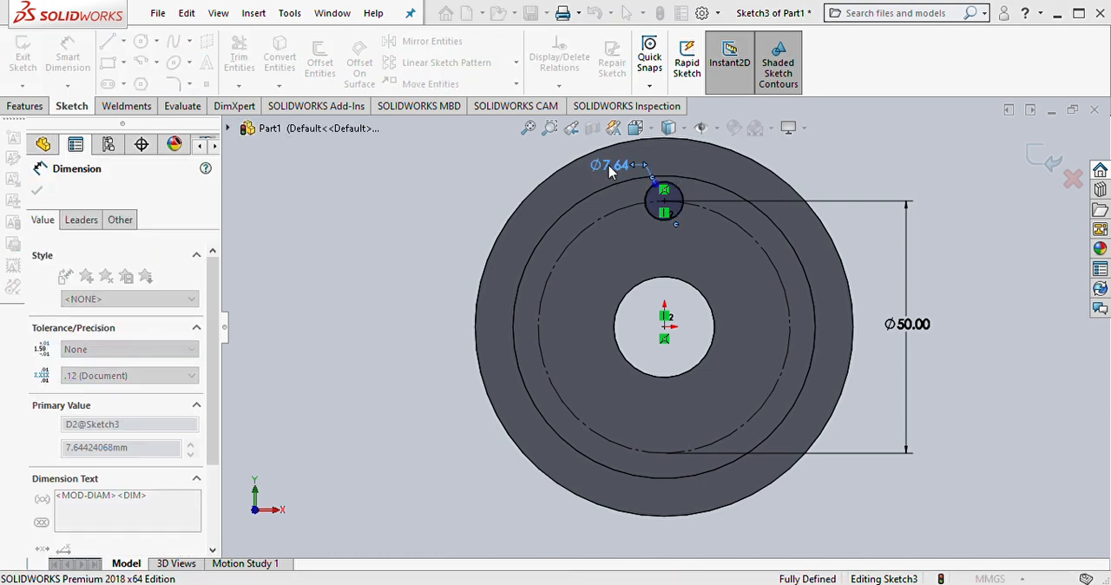
text(6)
key(Return)
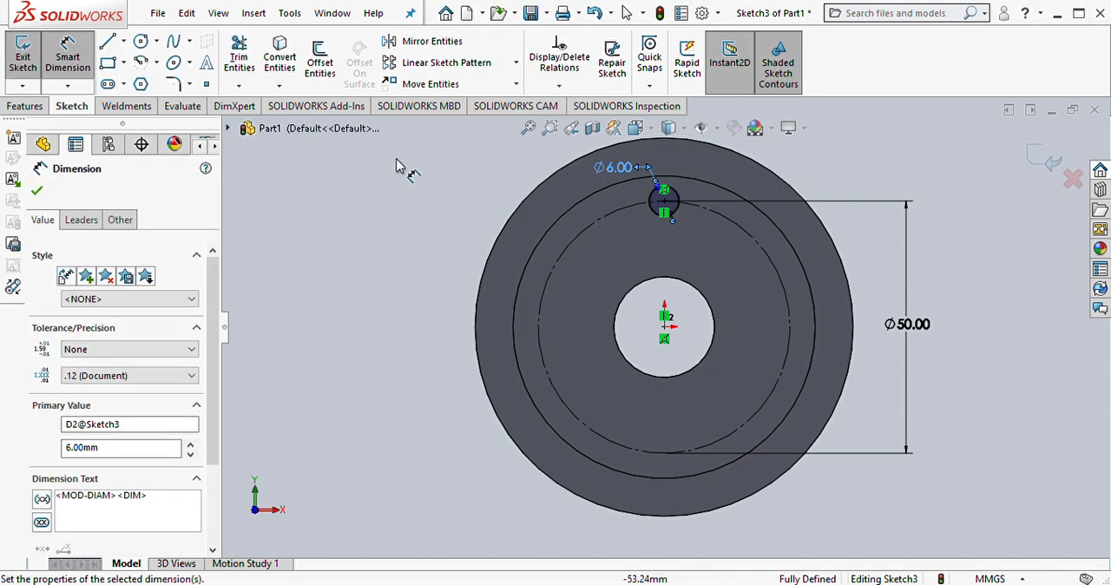
Step: Try a circular sketch pattern of the 50 mm construction circle about the origin with 3 instances, and undo it
click(518, 69)
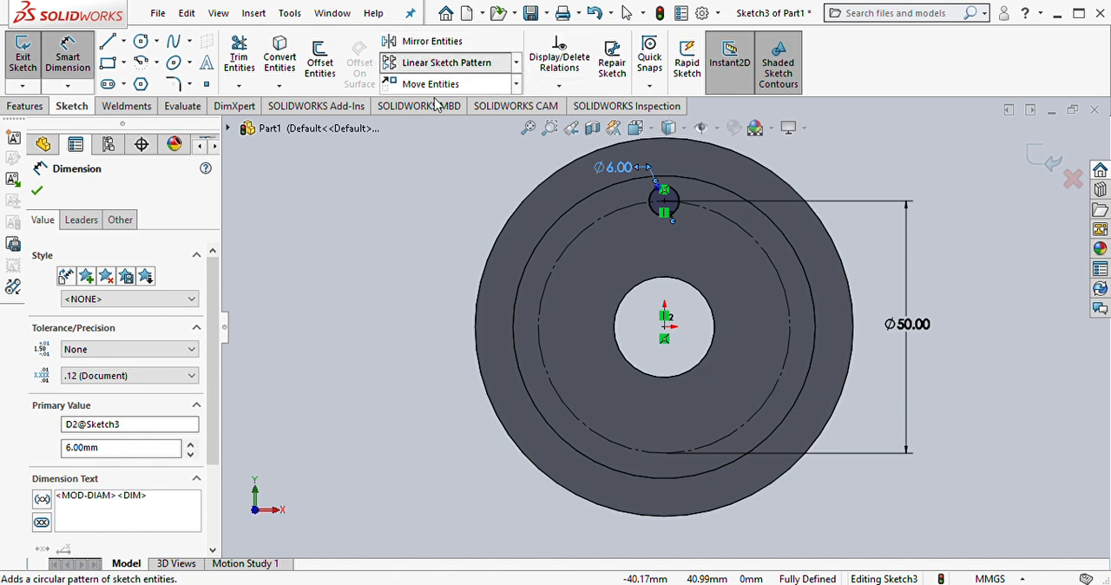
click(459, 104)
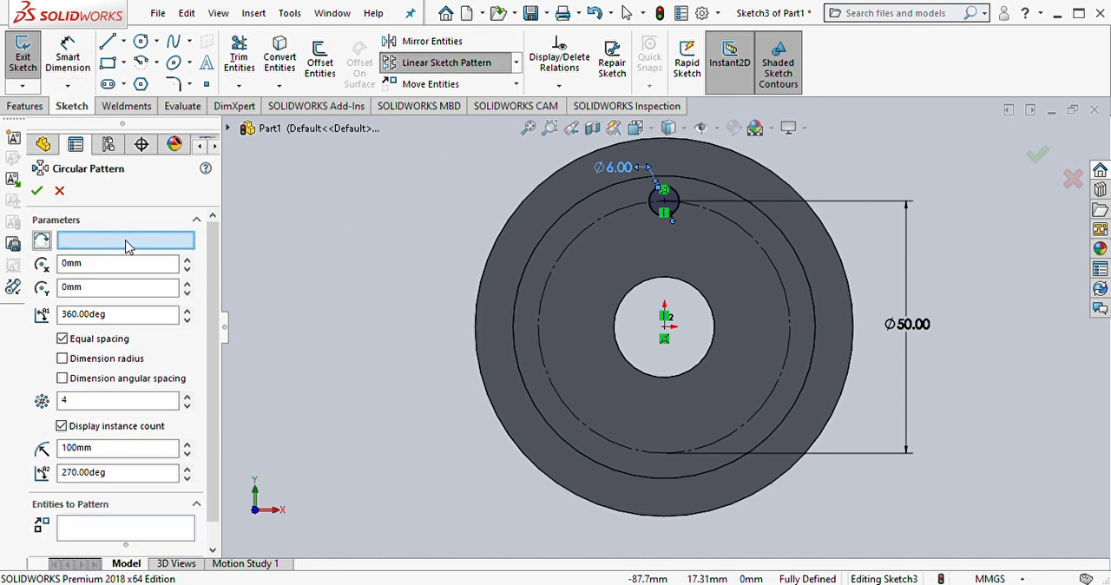
click(564, 256)
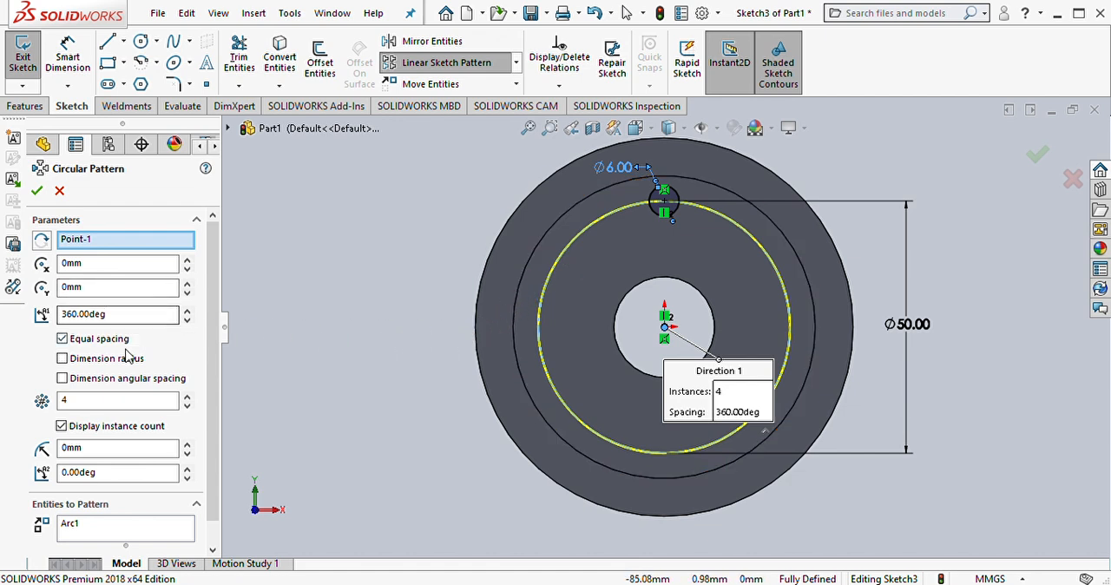
click(187, 405)
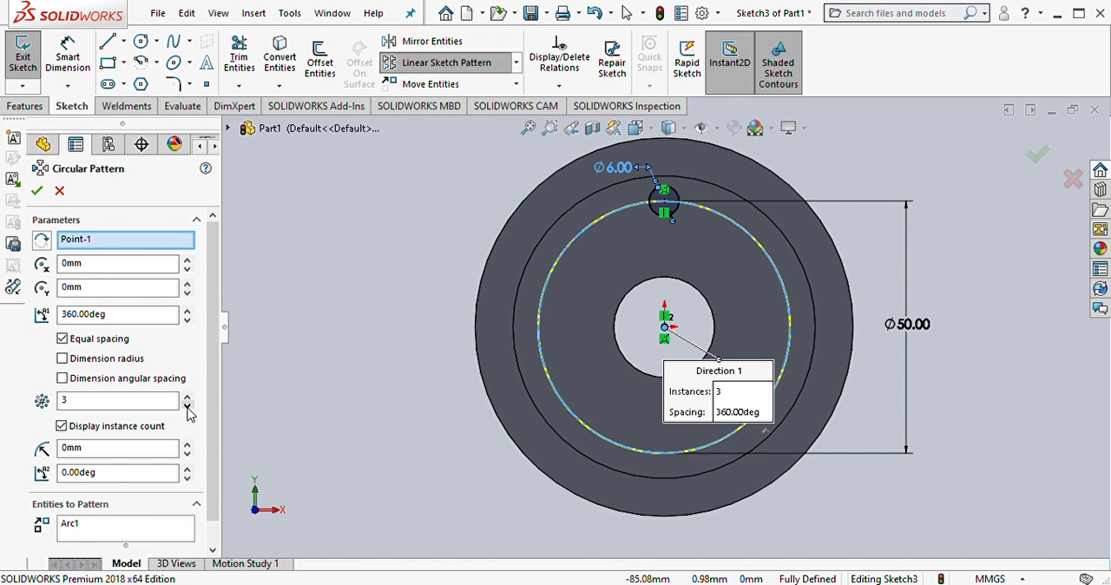
drag(712, 373, 469, 288)
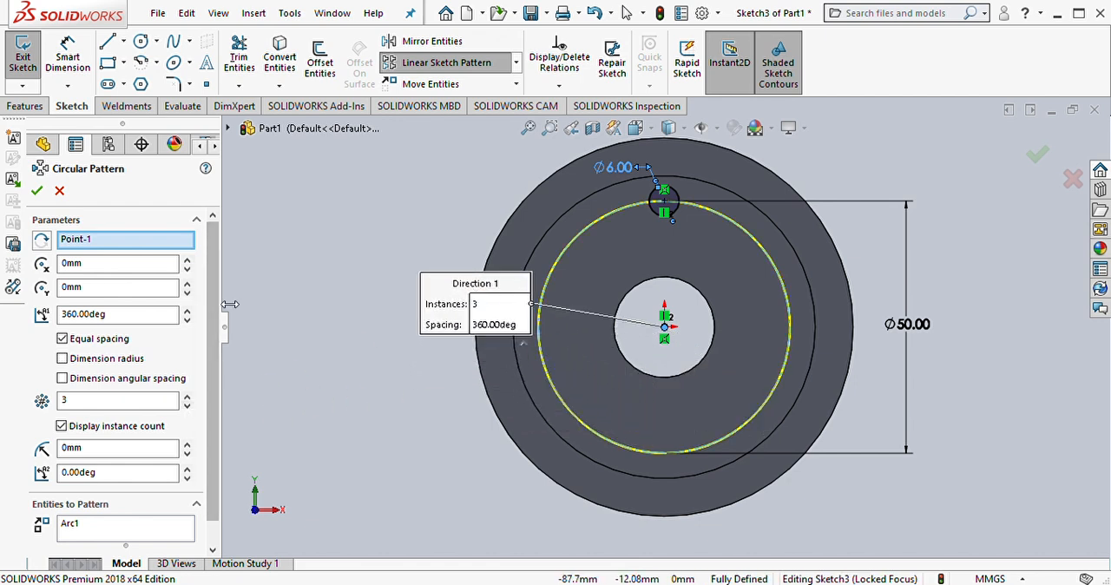
scroll(214, 328, down, 1)
scroll(213, 328, down, 1)
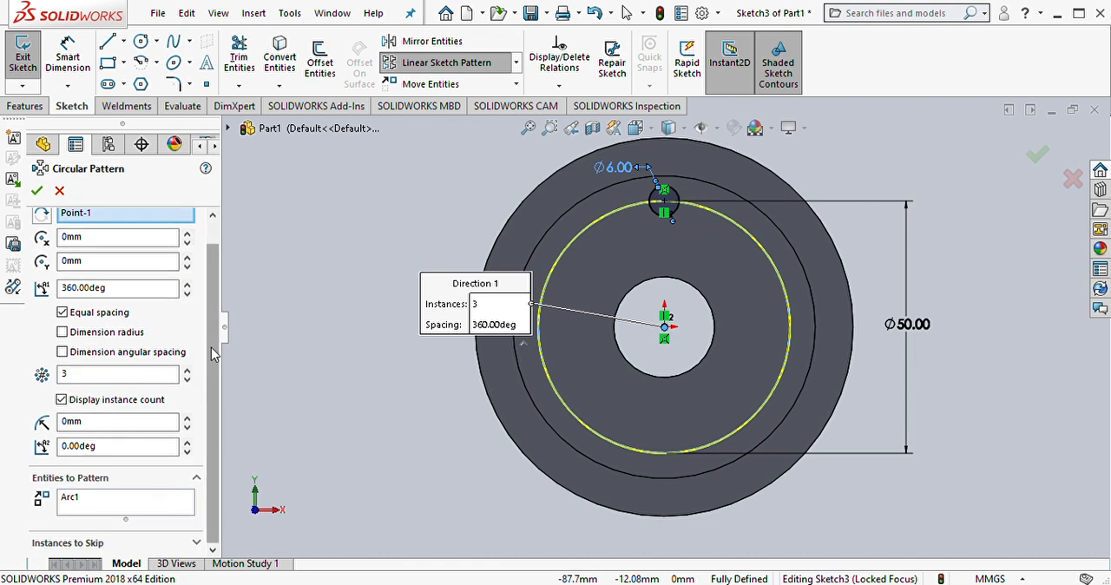
scroll(218, 327, up, 1)
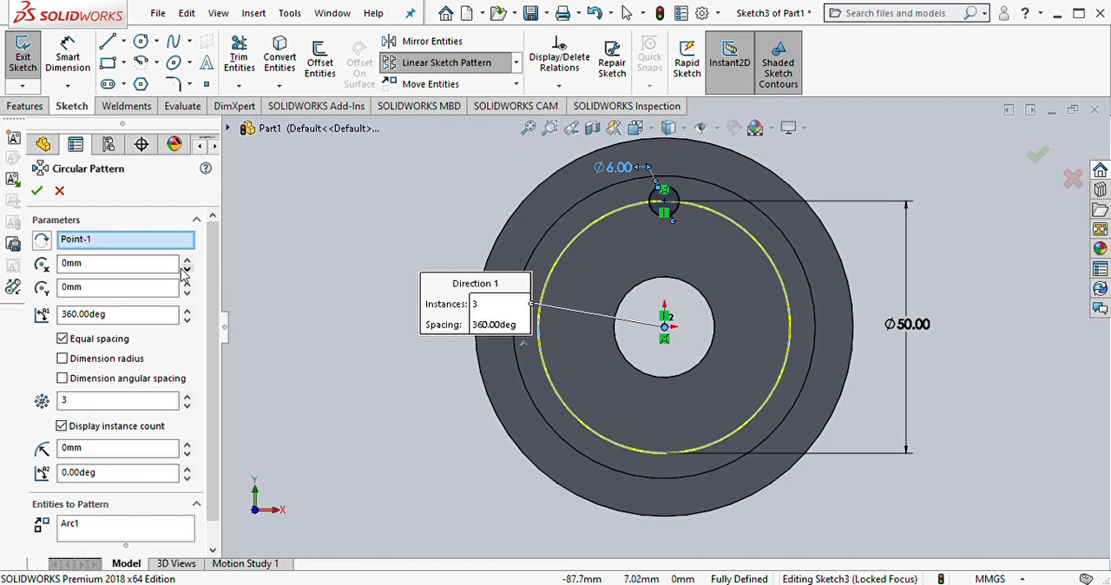
click(37, 190)
click(378, 396)
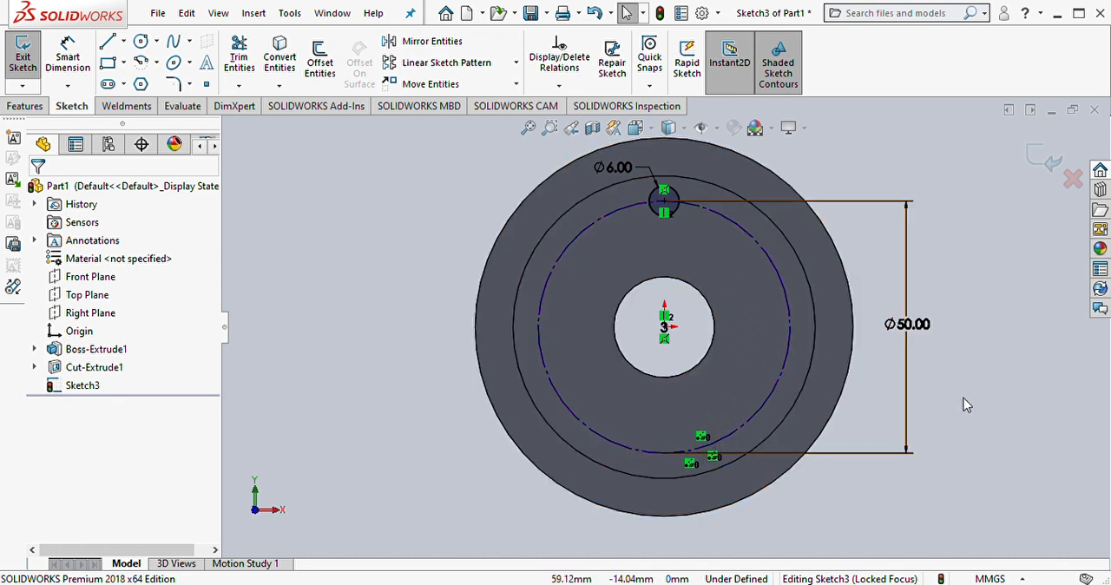
key(ctrl+z)
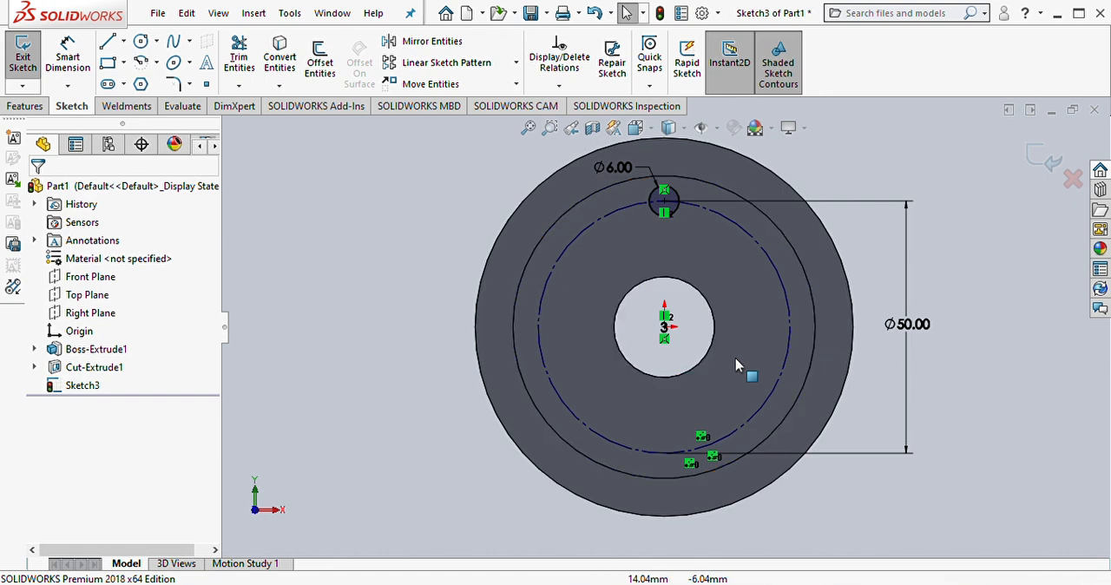
Step: Create a circular sketch pattern of the 6 mm circle about the origin with 3 equally spaced instances over 360 degrees
click(677, 199)
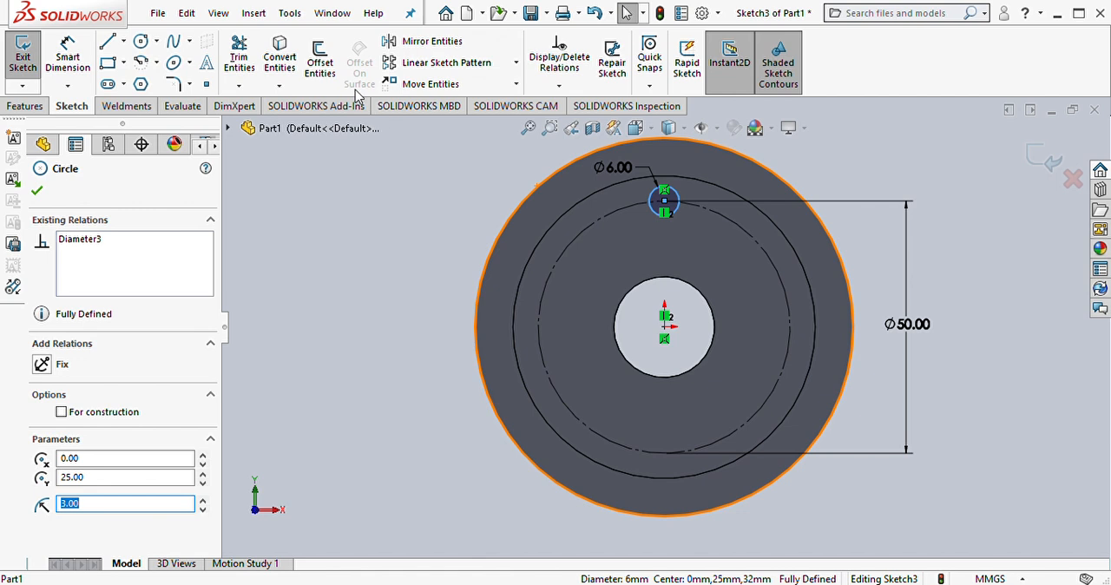
click(516, 62)
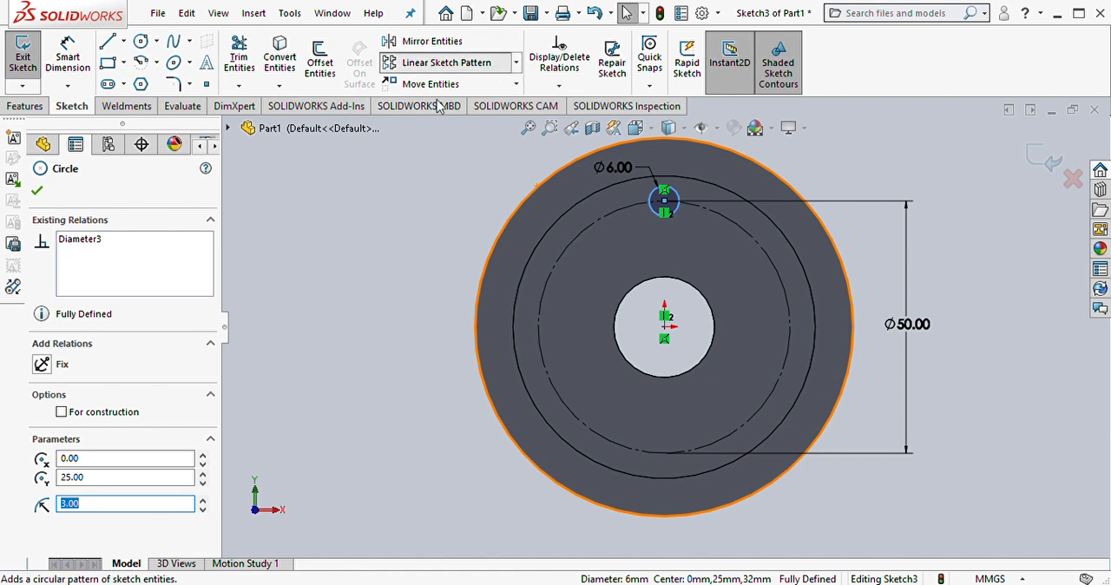
click(436, 106)
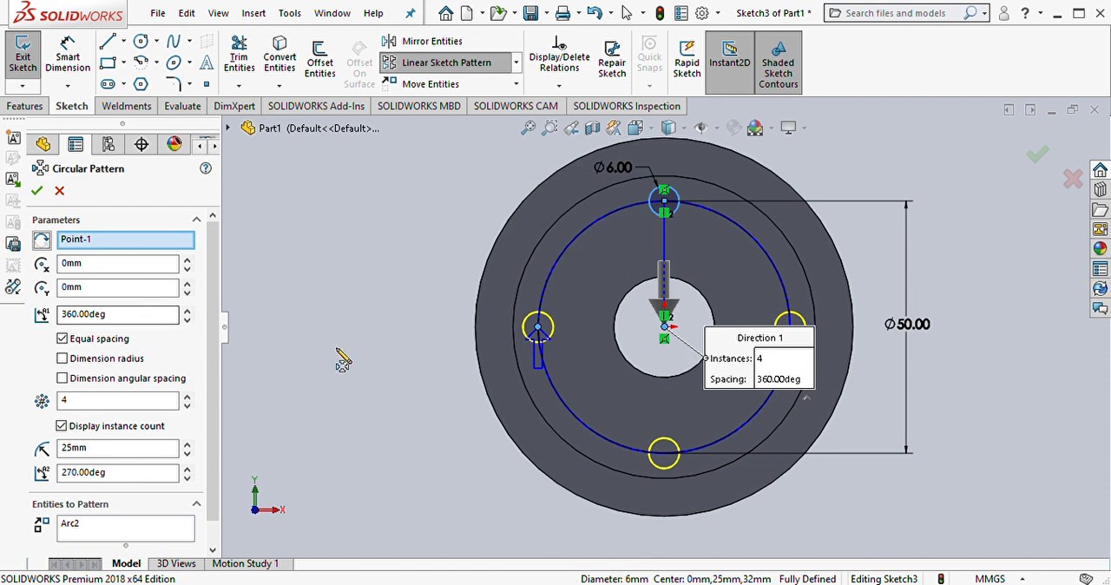
click(187, 405)
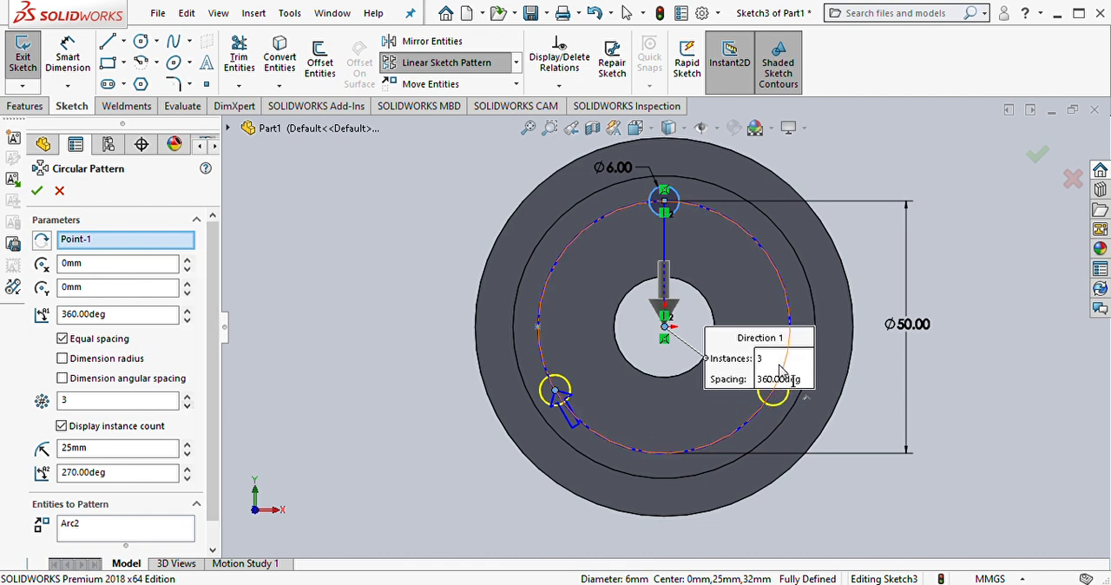
click(37, 190)
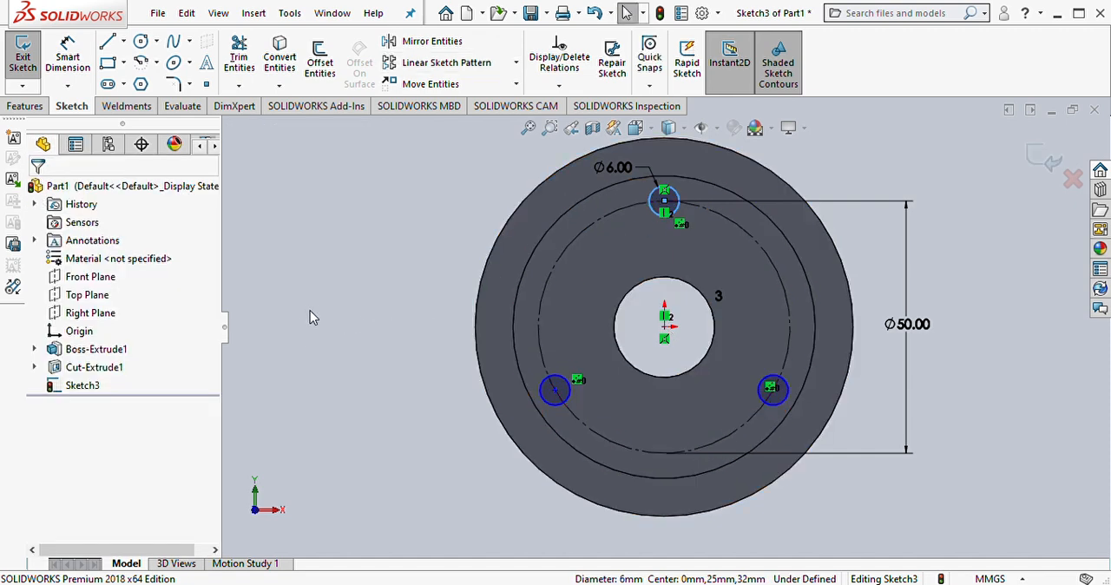
Step: Cut the three 6 mm circles through the whole part with Extruded Cut, using the Through All end condition
click(33, 108)
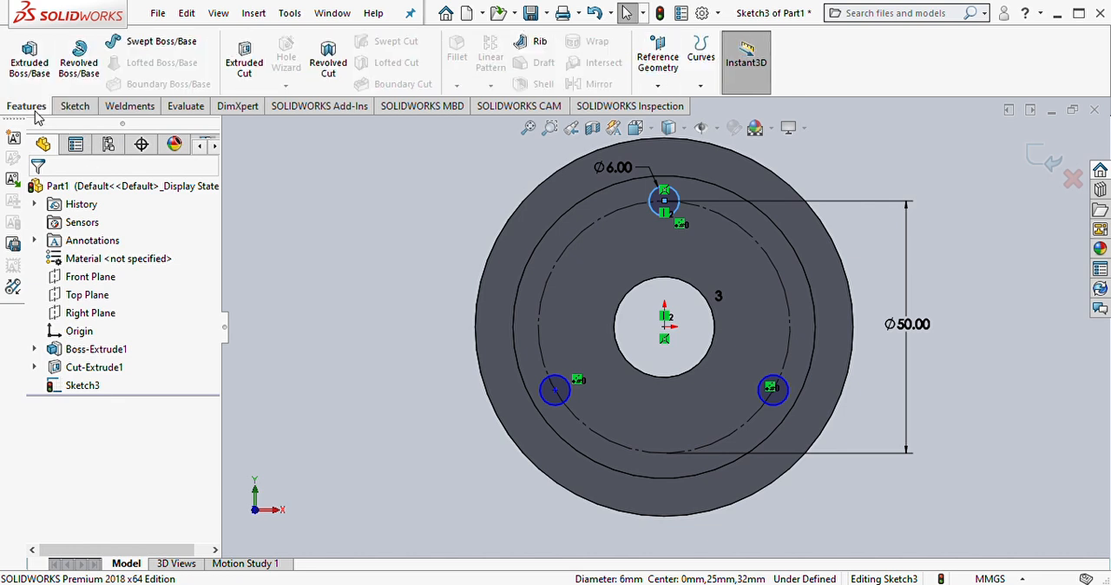
click(243, 78)
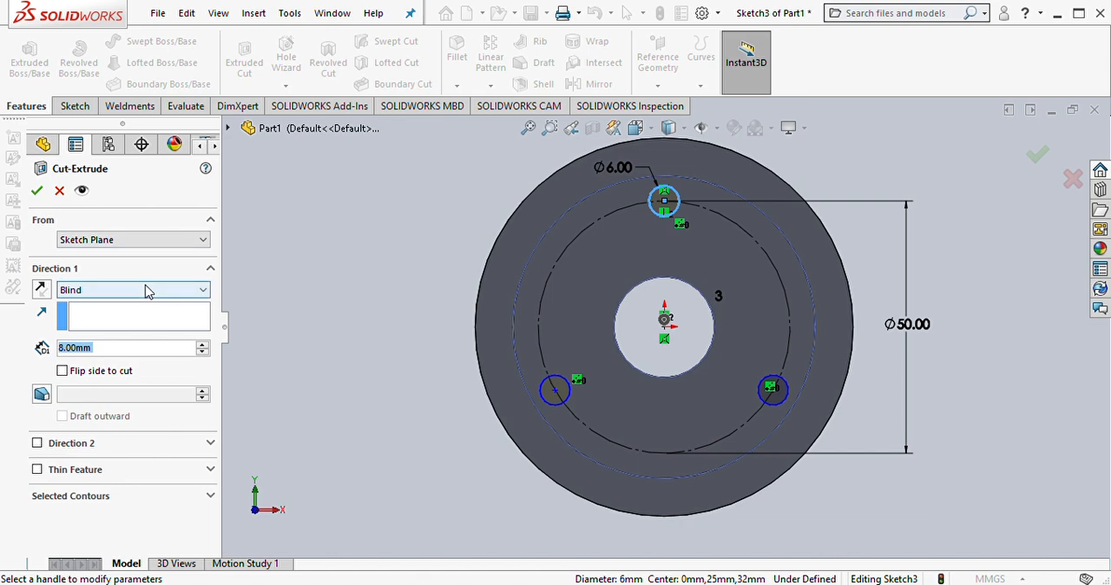
click(129, 295)
click(95, 318)
middle_drag(307, 312, 355, 293)
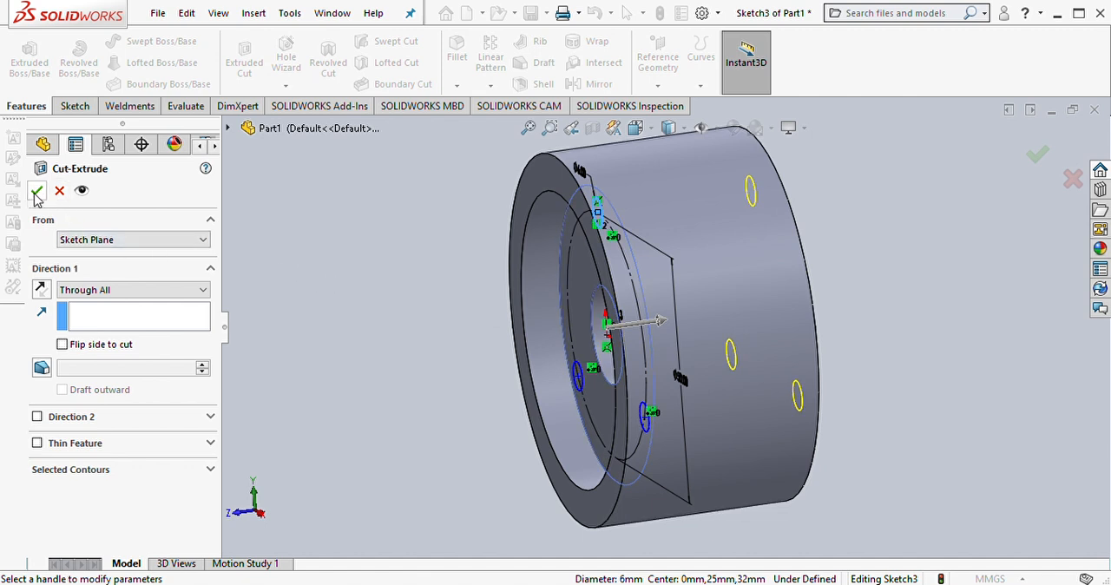
click(36, 191)
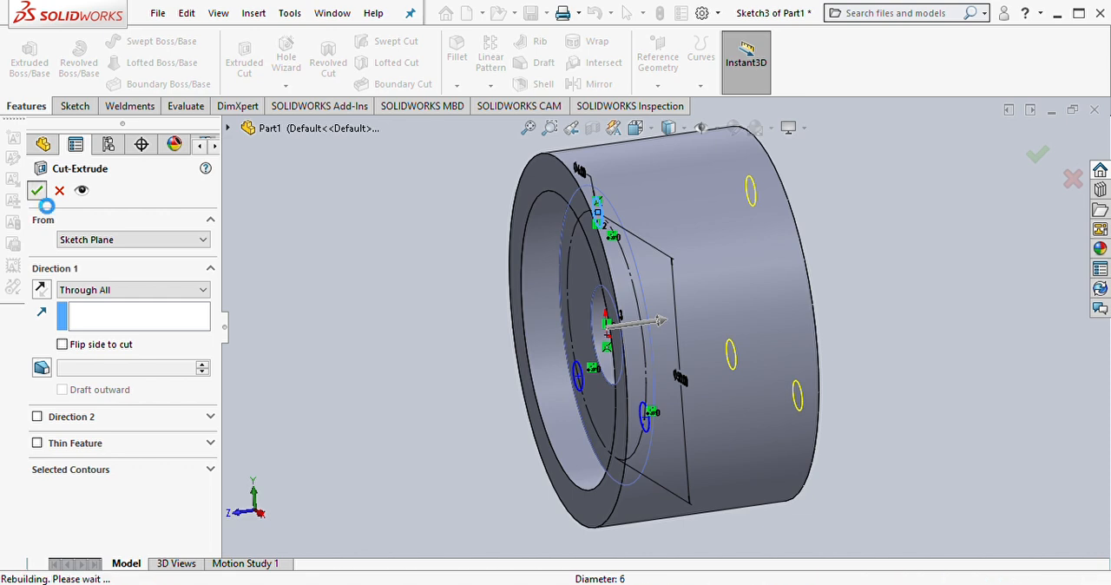
click(451, 337)
Step: Examine the three through holes from the recessed front side and from the back face
mouse_move(456, 340)
middle_down()
mouse_move(769, 335)
mouse_move(751, 349)
middle_up()
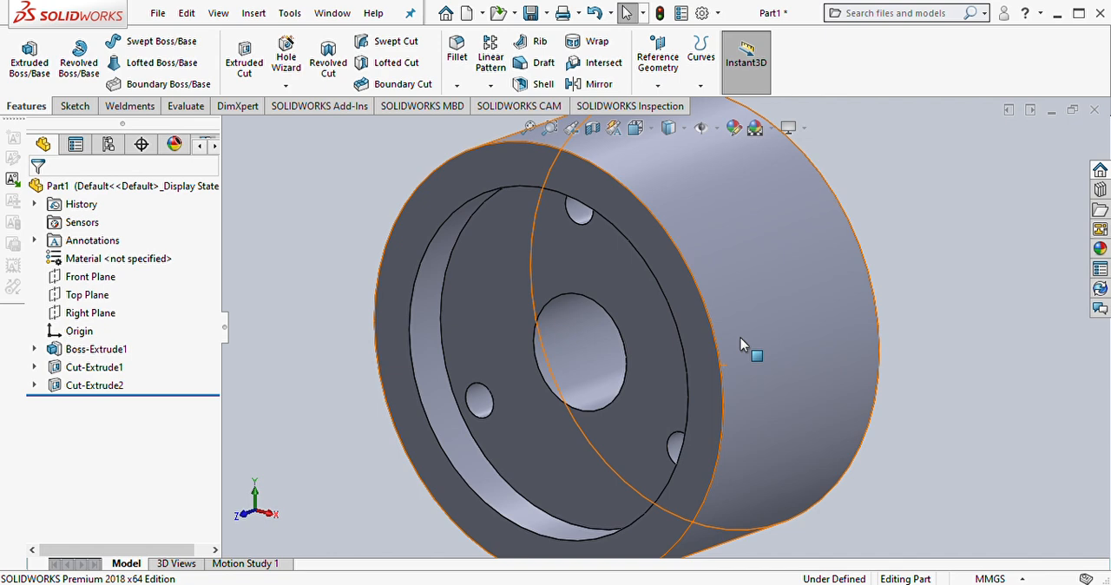
middle_drag(783, 312, 746, 369)
scroll(904, 366, up, 2)
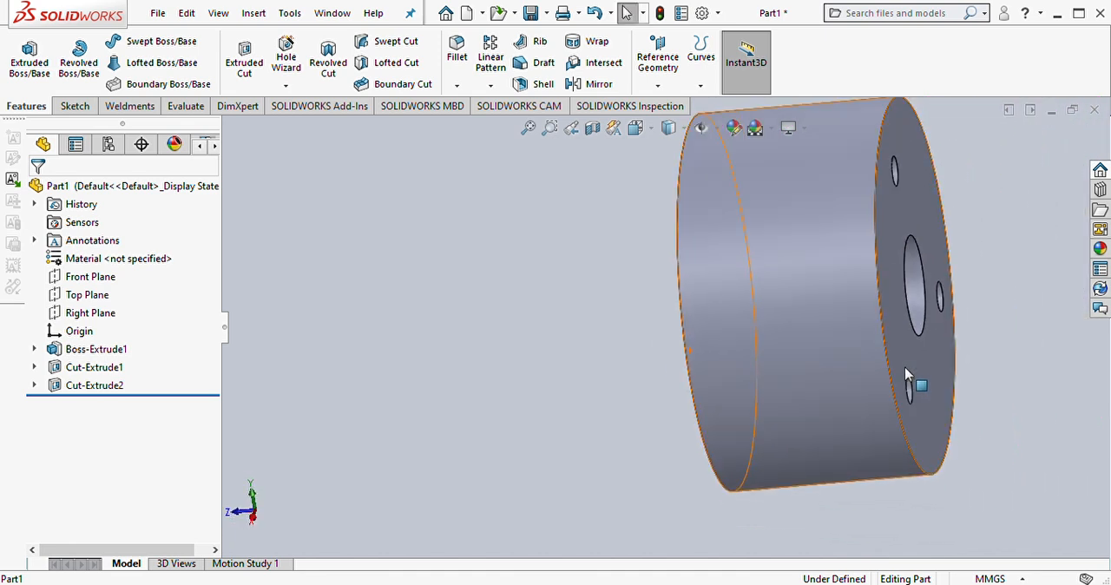
middle_drag(873, 328, 853, 404)
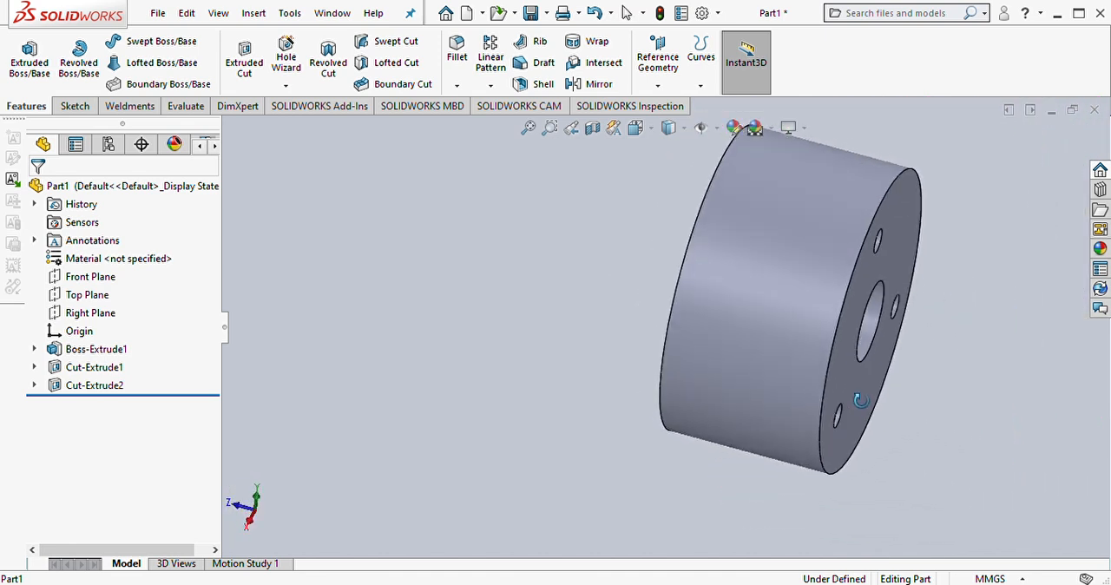